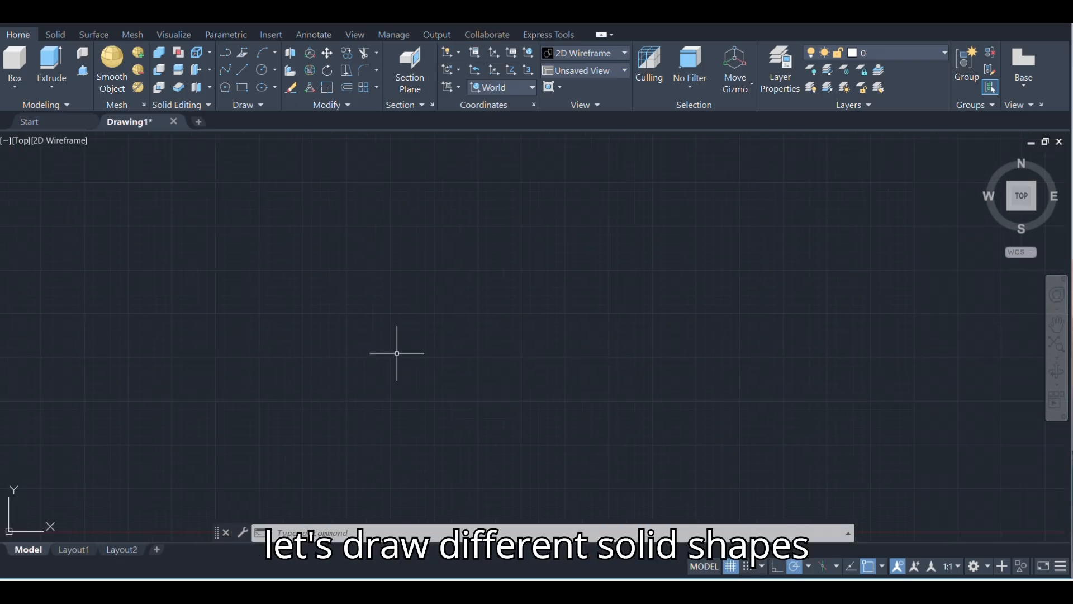
Draw a nearly square rectangle in an empty area of the top view.
middle_drag(518, 344, 420, 334)
text(REC)
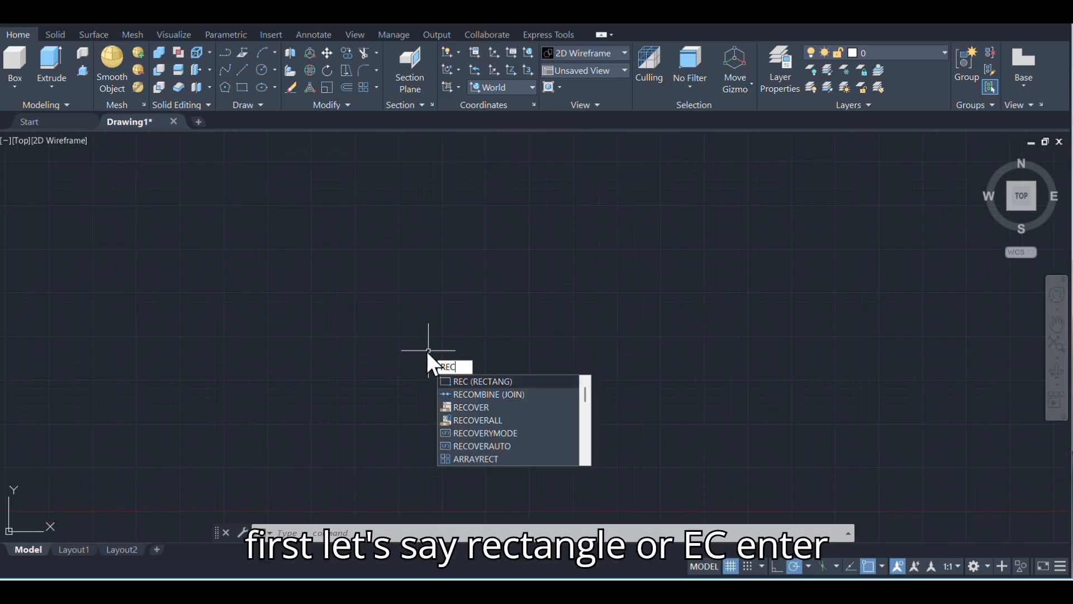
key(Return)
click(431, 288)
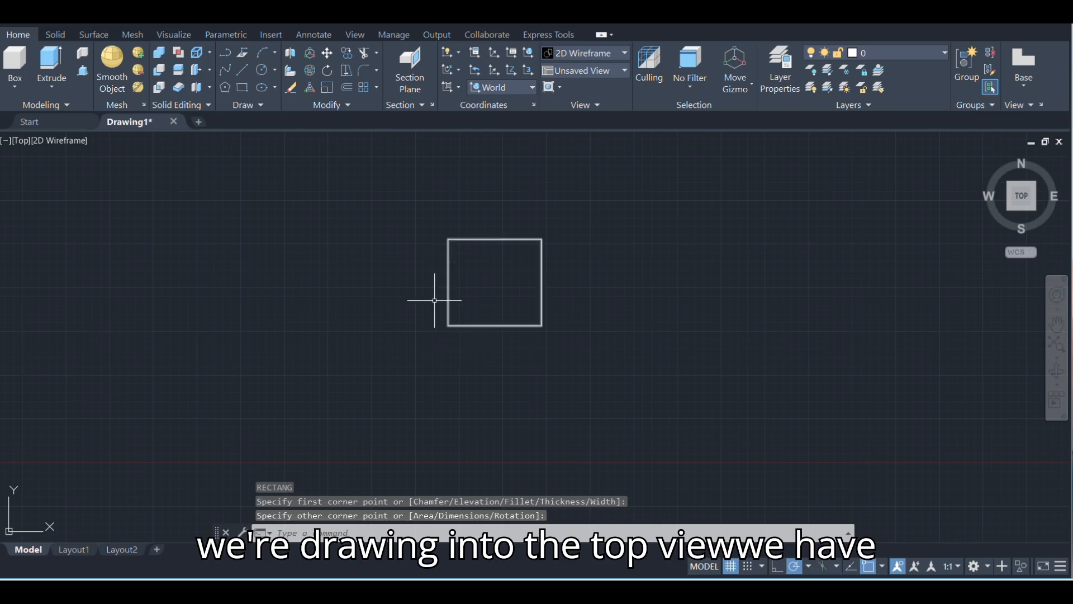
Draw a smaller rectangle near the centre of the existing rectangle.
middle_drag(492, 275, 413, 318)
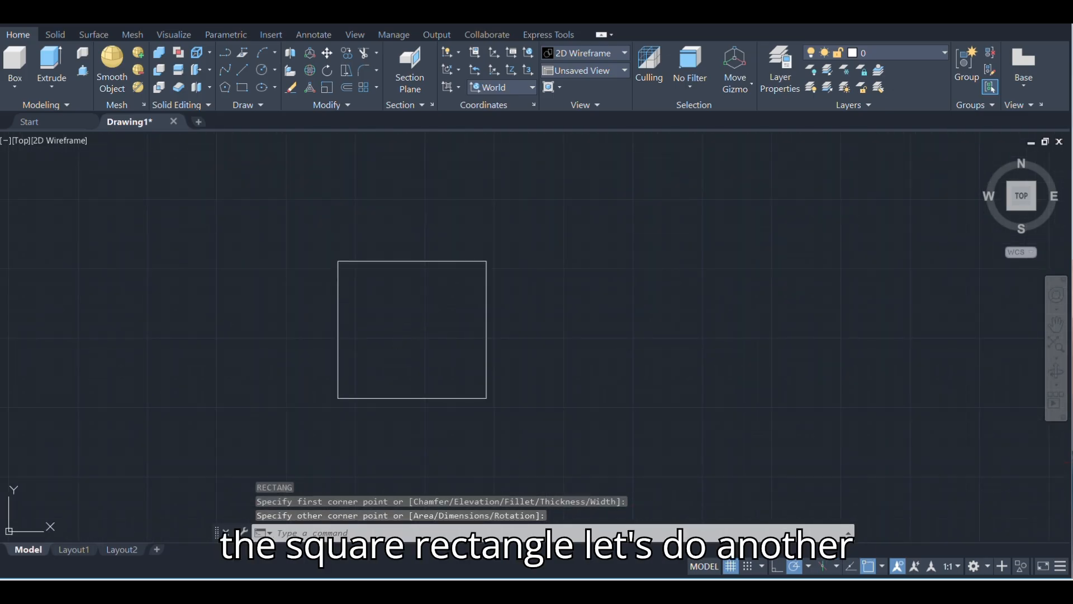
key(Return)
click(386, 303)
click(437, 356)
key(Escape)
middle_drag(357, 389, 368, 389)
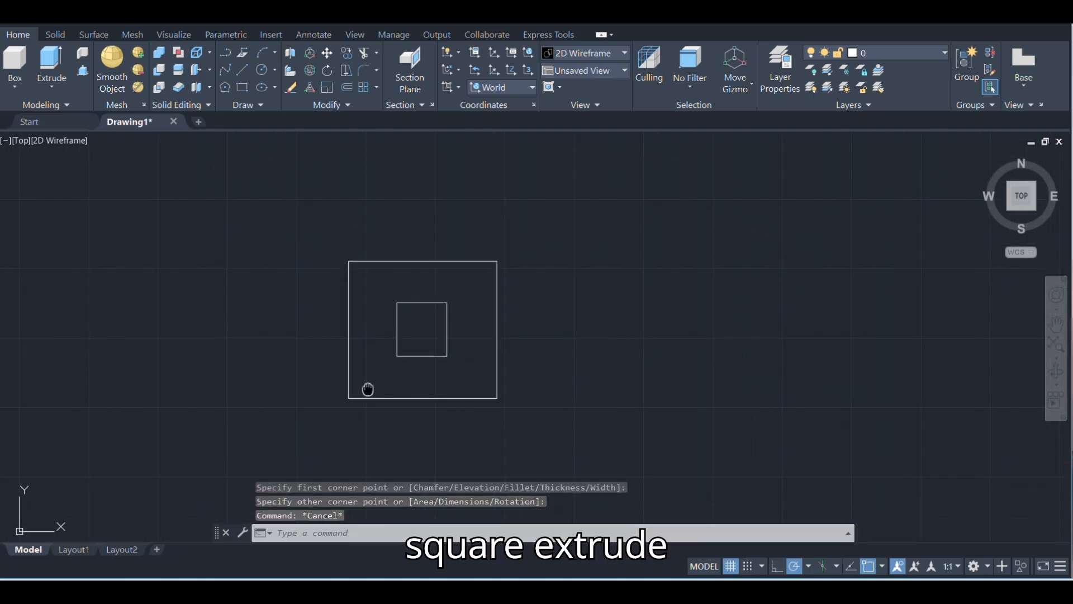
Extrude the outer rectangle to a height of 100 units.
text(EXTRy)
key(Return)
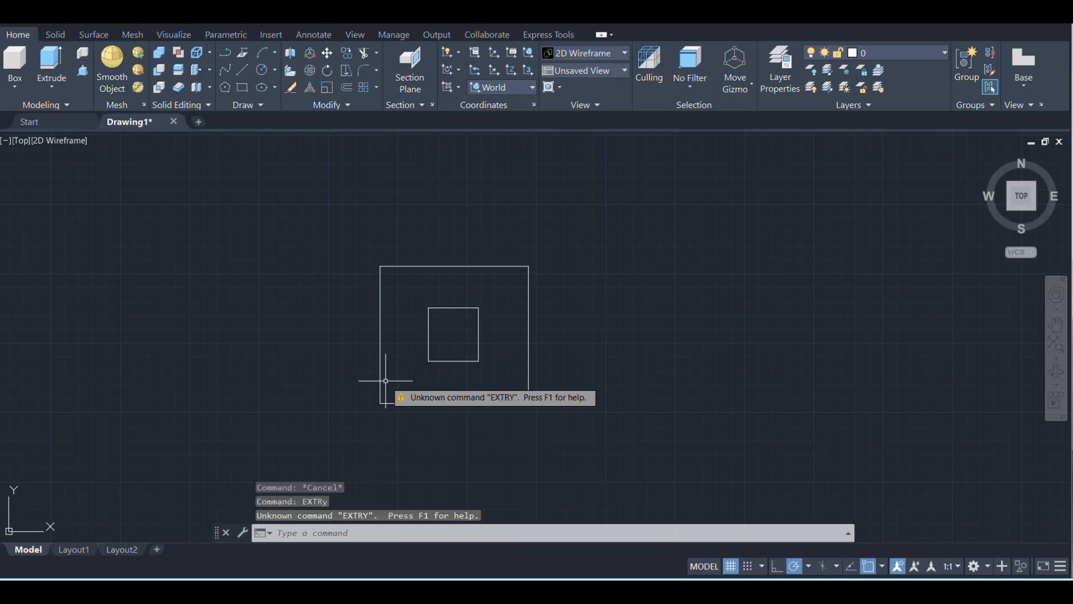
text(EXT)
key(Return)
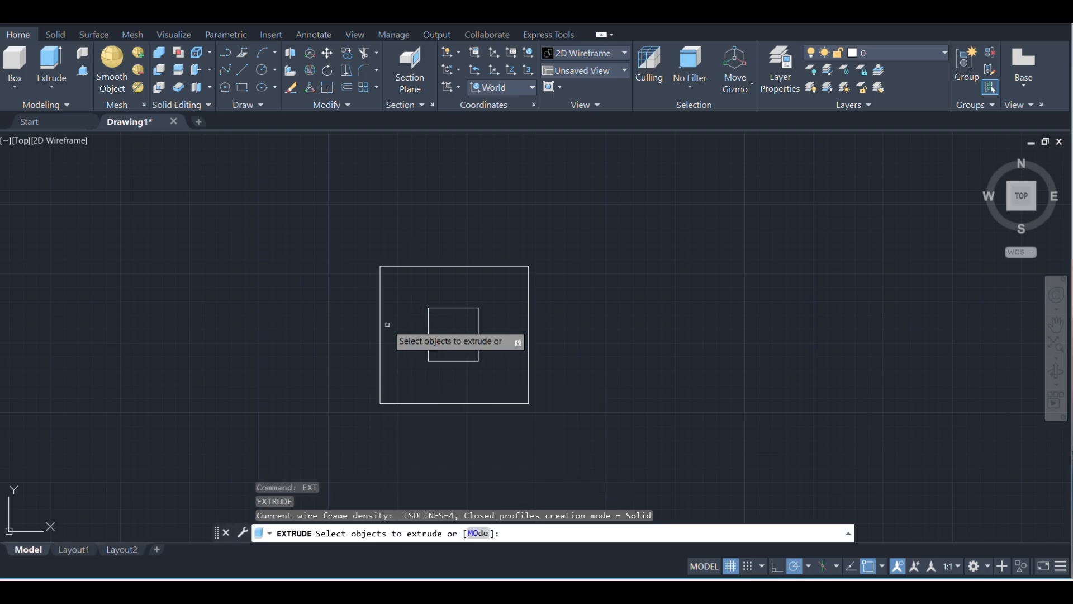
click(379, 329)
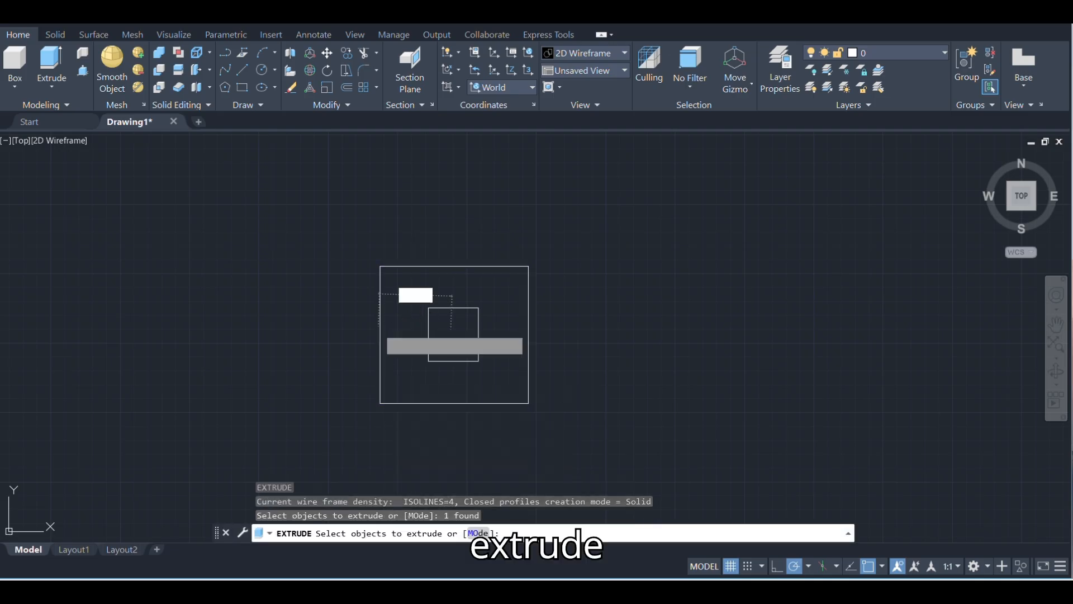
key(Return)
key(Return)
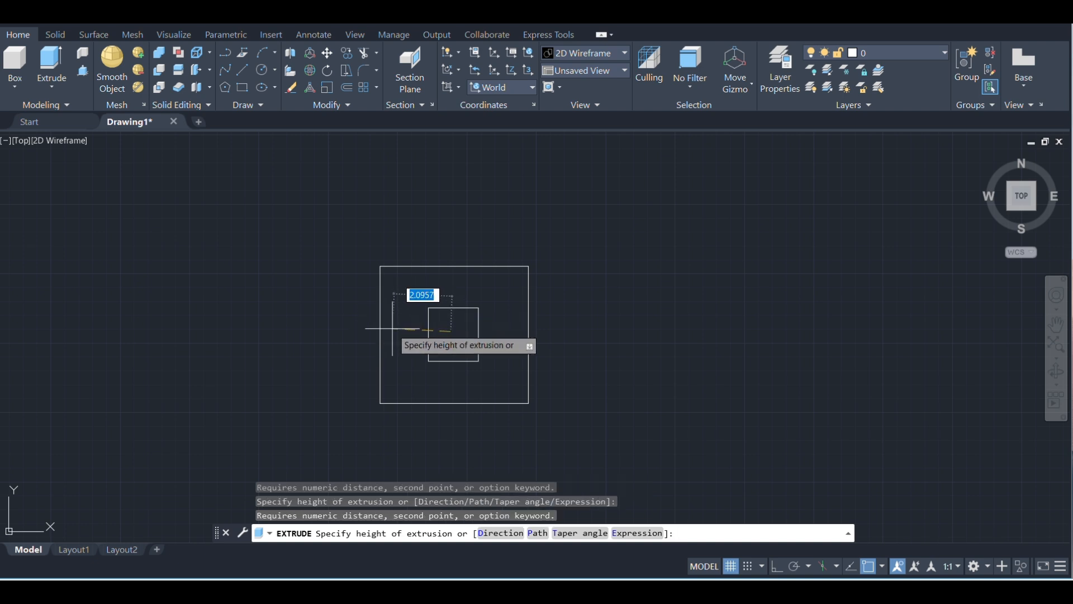
text(100)
key(Return)
Extrude the inner rectangle to a height of 100 units.
click(427, 331)
text(extru)
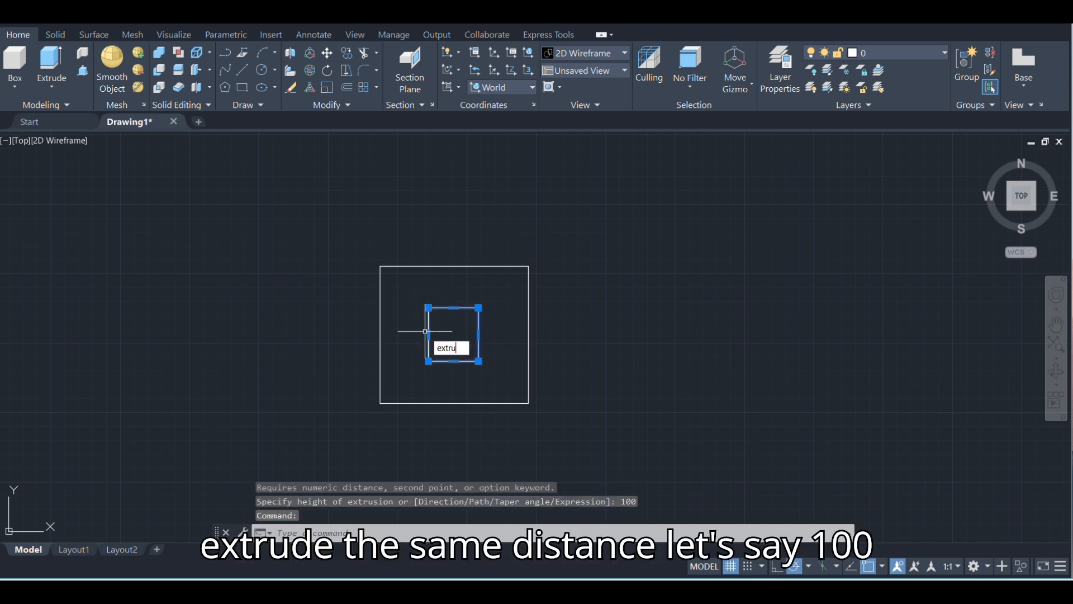
key(Return)
text(10)
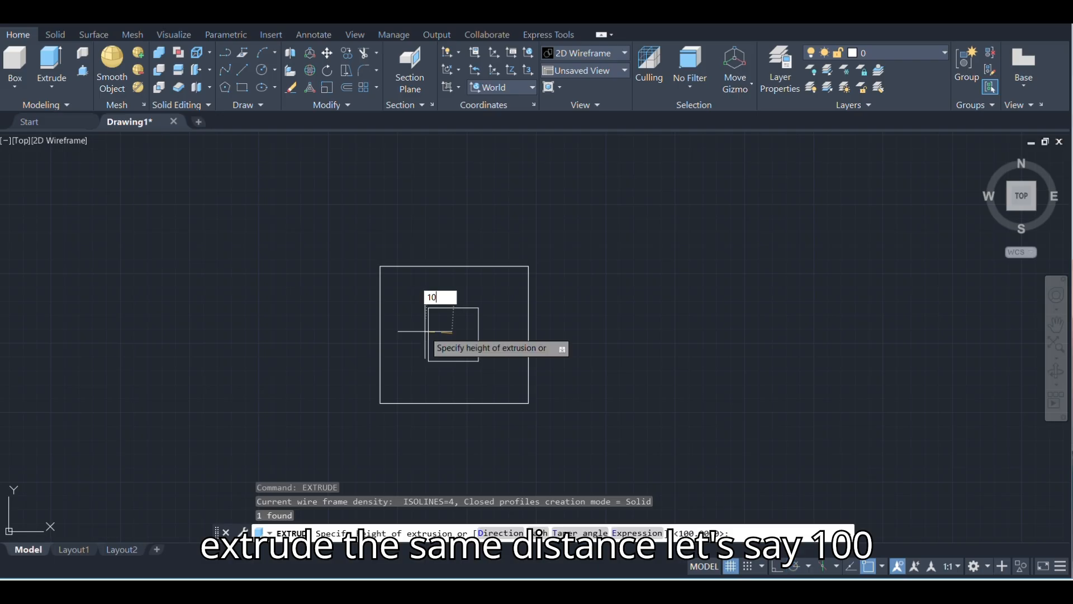
text(0)
key(Return)
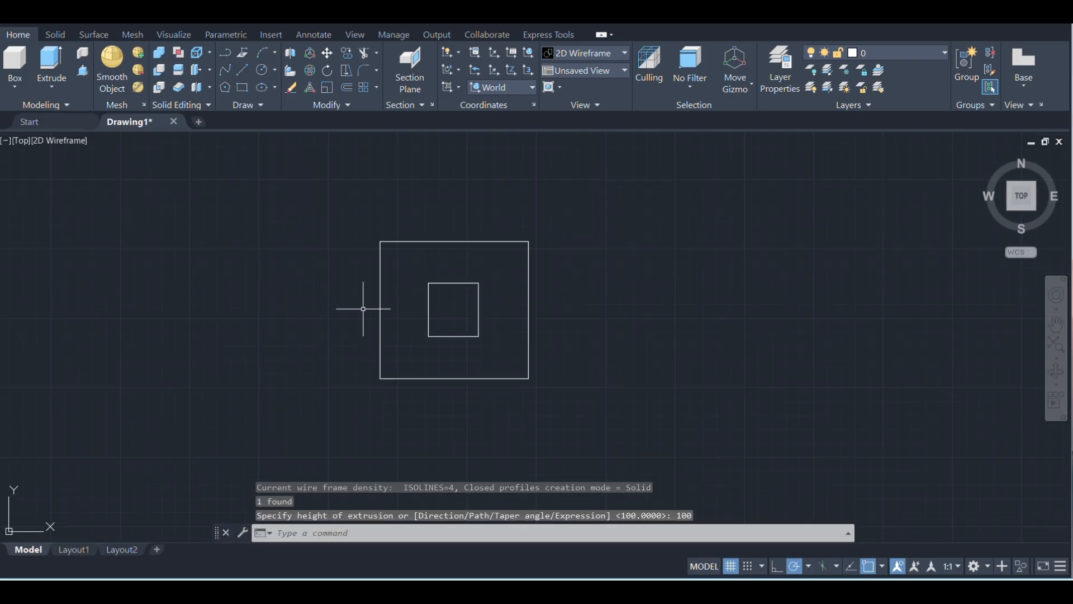
Subtract the inner rectangular solid from the outer one to make a hollow block.
shift+middle_drag(364, 309, 358, 352)
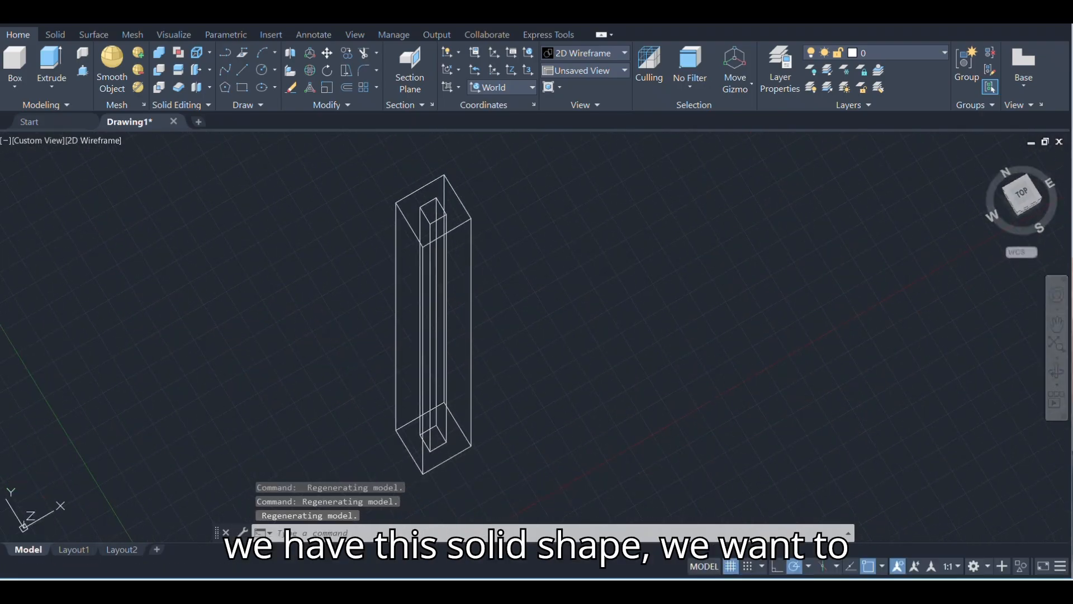
scroll(369, 311, down, 2)
text(s)
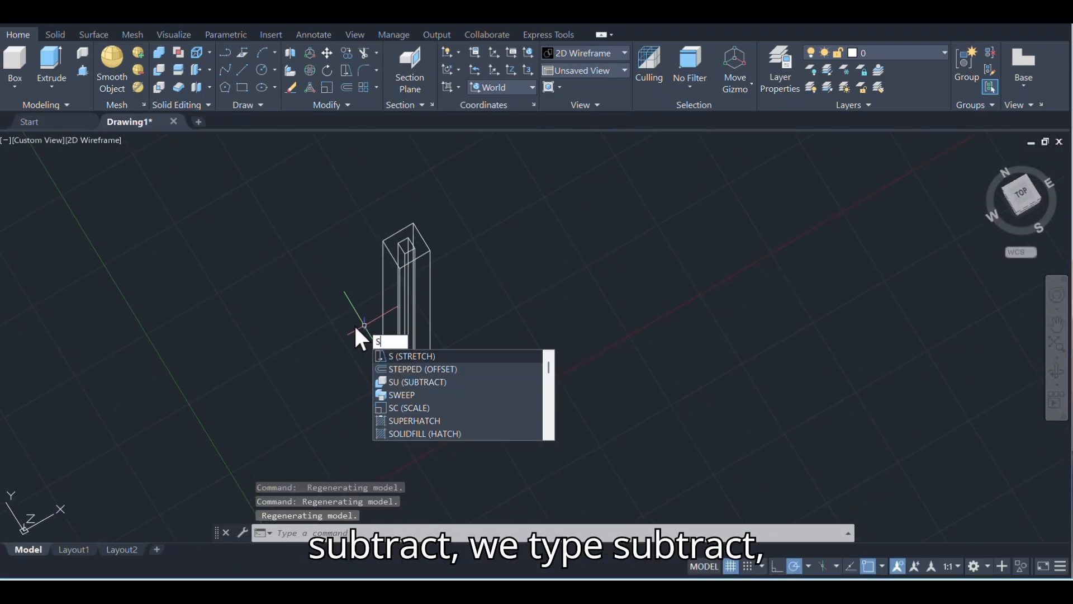
text(u)
click(421, 354)
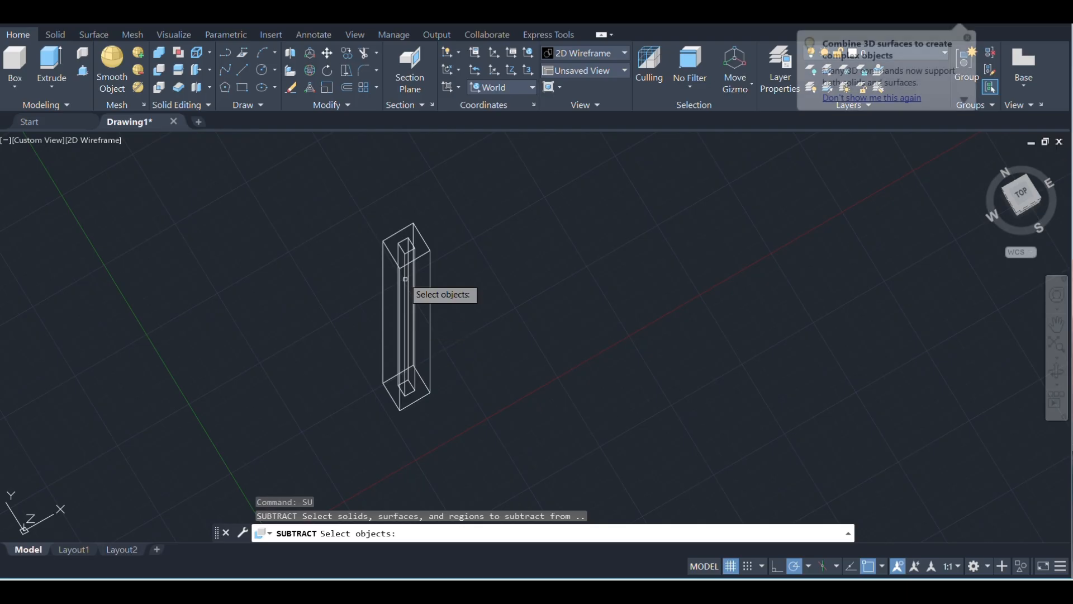
click(390, 250)
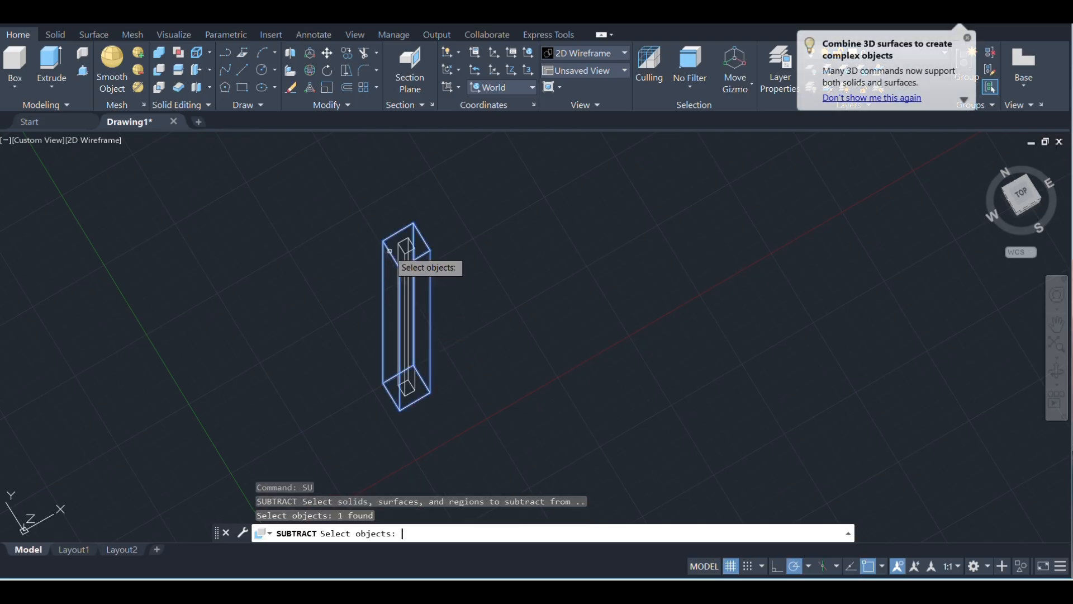
key(Return)
click(406, 249)
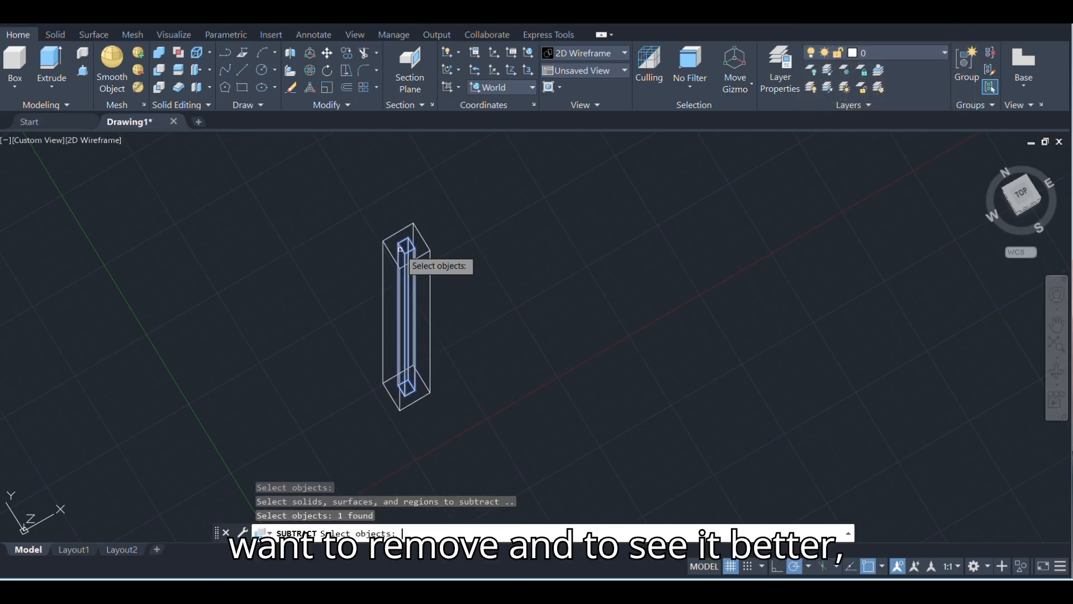
key(Return)
Set the visual style to Shaded and view the hollow block's opening from above.
click(100, 141)
click(161, 242)
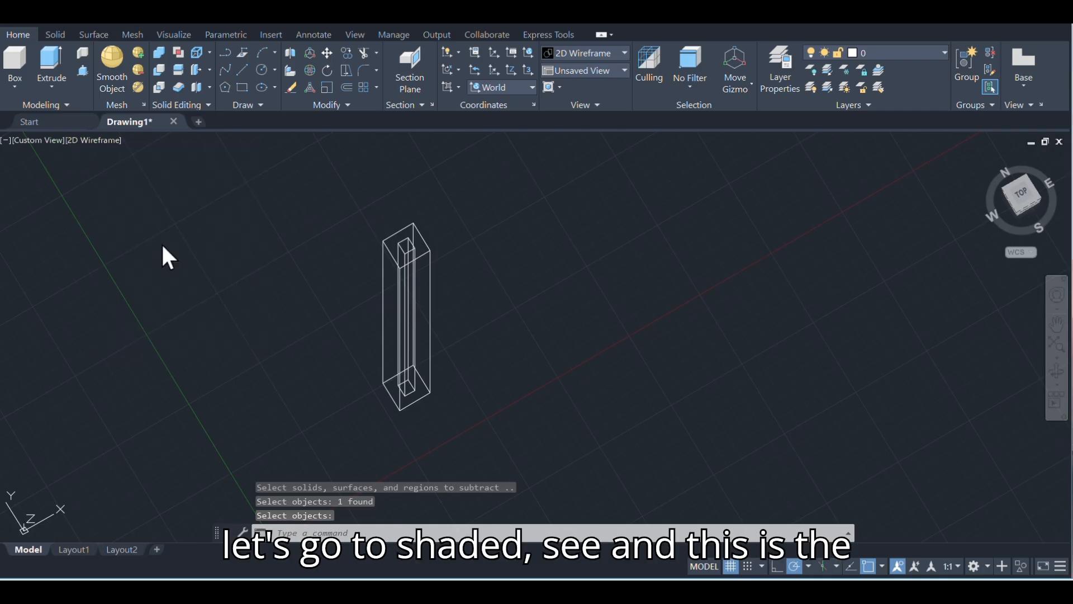
mouse_move(392, 246)
shift+middle_down()
mouse_move(357, 239)
mouse_move(263, 263)
mouse_move(456, 374)
mouse_move(402, 263)
mouse_move(380, 276)
mouse_move(386, 235)
shift+middle_up()
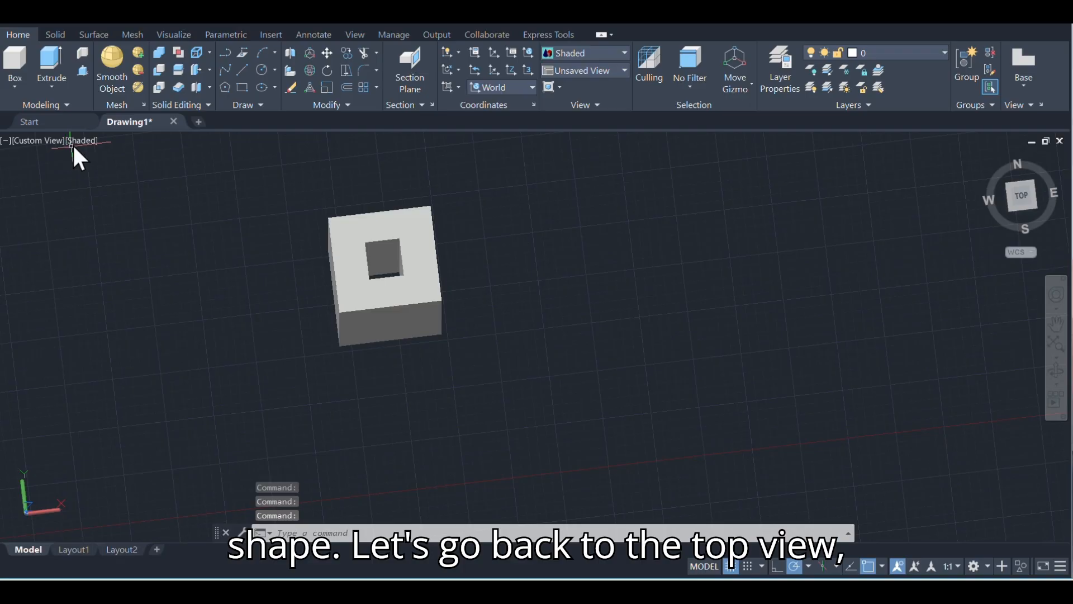
Return to the Top view and draw a circle with a radius of about 1.91 beside the hollow block.
click(52, 143)
click(79, 178)
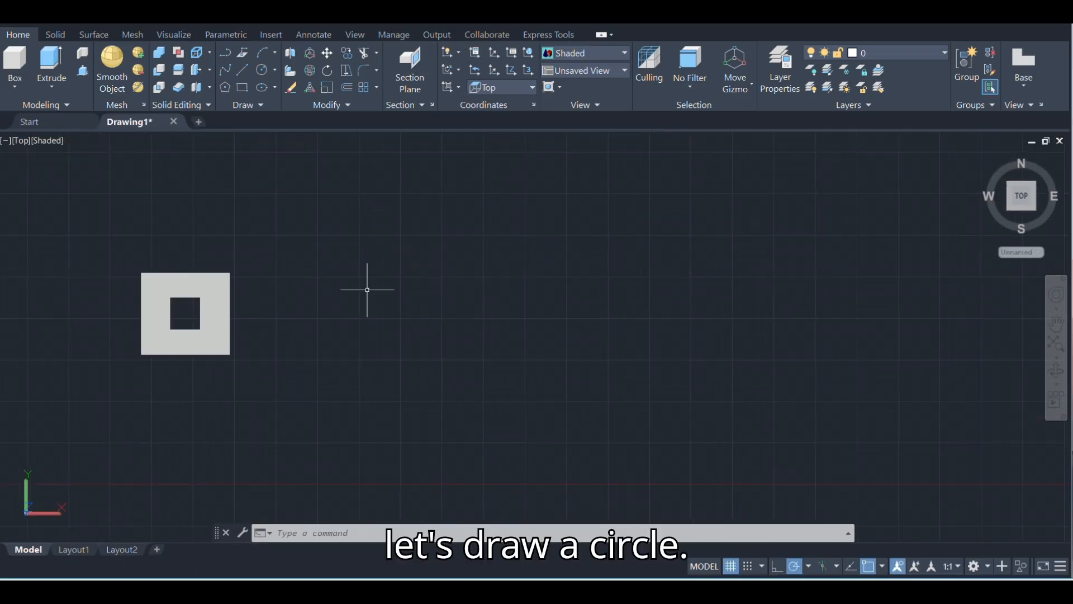
text(c)
key(Return)
click(380, 313)
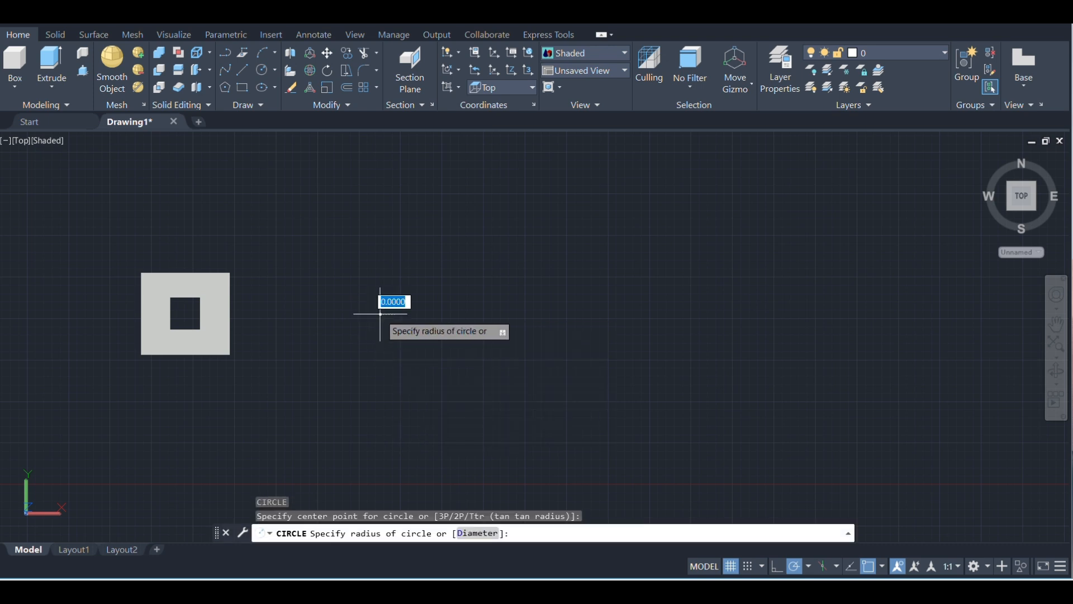
click(355, 332)
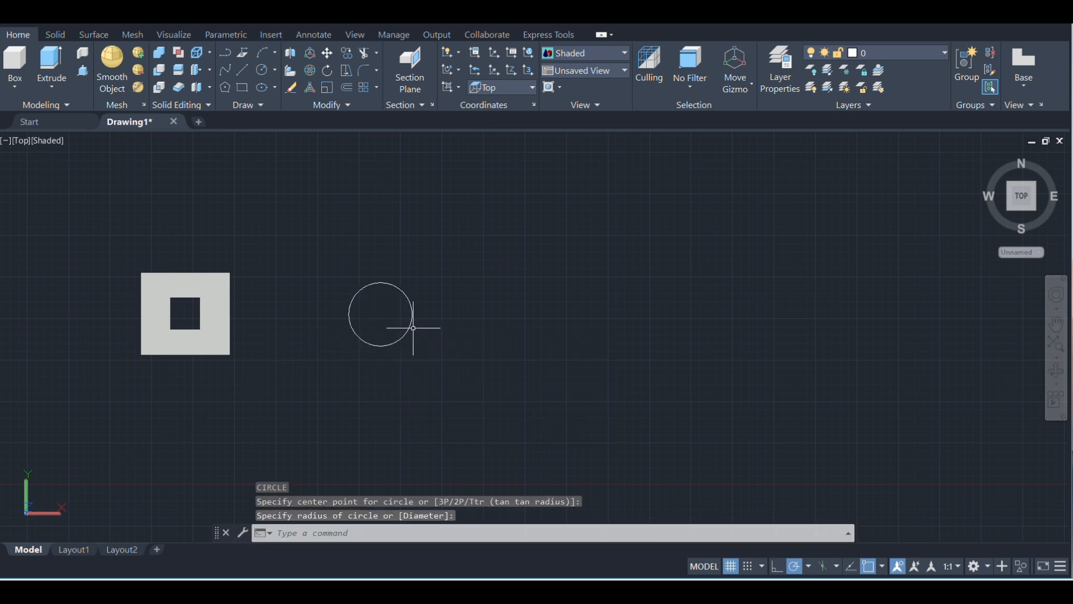
Draw a smaller circle inside the first one, centred at about the same point.
key(Return)
click(381, 314)
click(374, 324)
key(Escape)
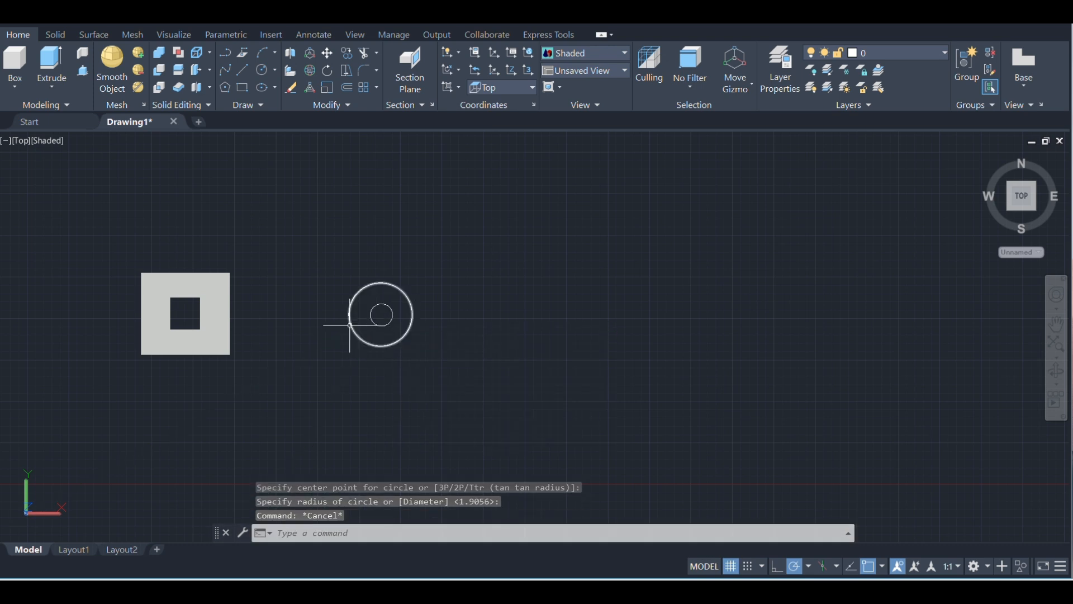
Extrude the outer circle to a height of 50 units in a tilted 3D view.
mouse_move(350, 324)
shift+middle_down()
mouse_move(364, 327)
mouse_move(394, 268)
shift+middle_up()
middle_drag(431, 419, 439, 352)
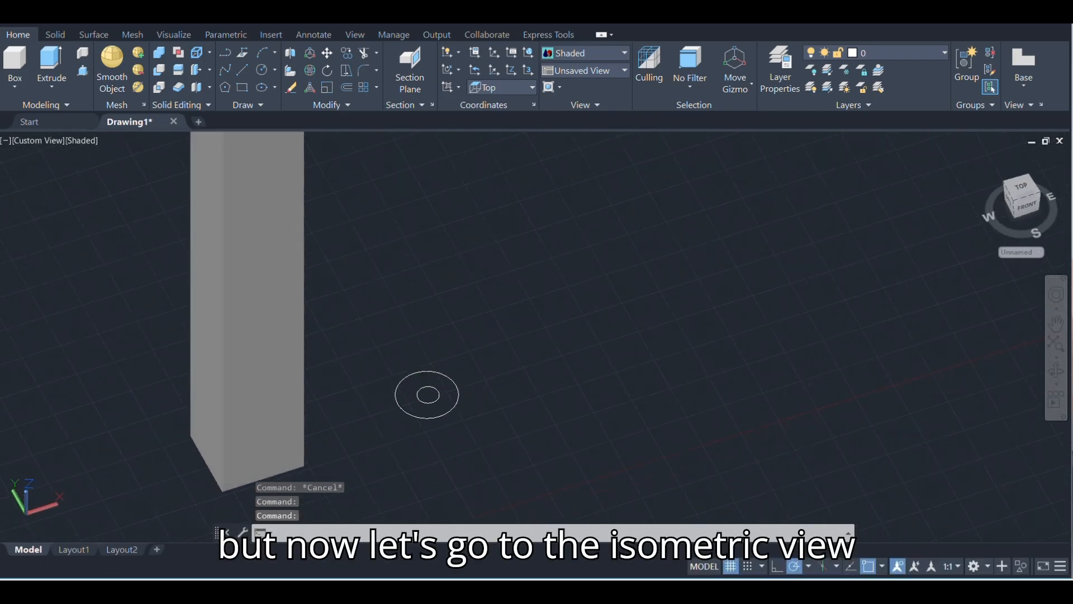
scroll(411, 415, up, 4)
click(404, 409)
text(ext)
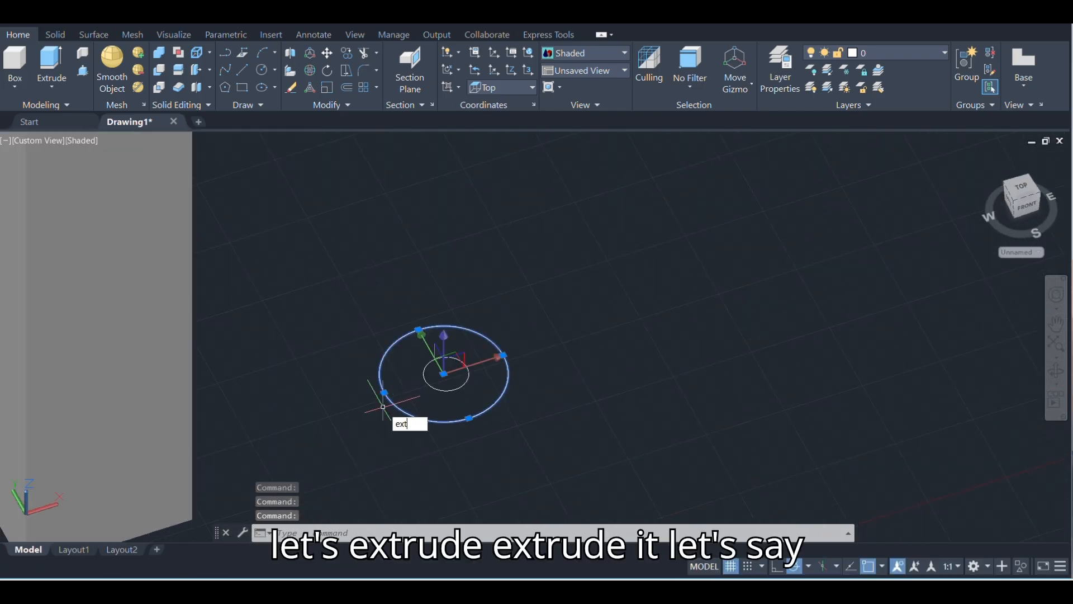
text(ru)
key(Return)
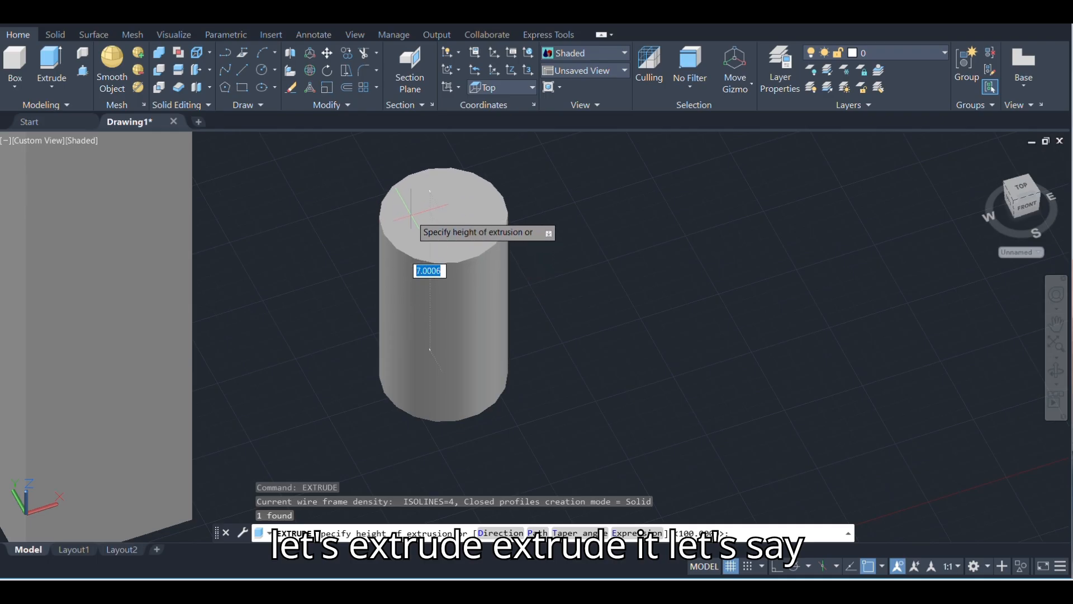
text(5)
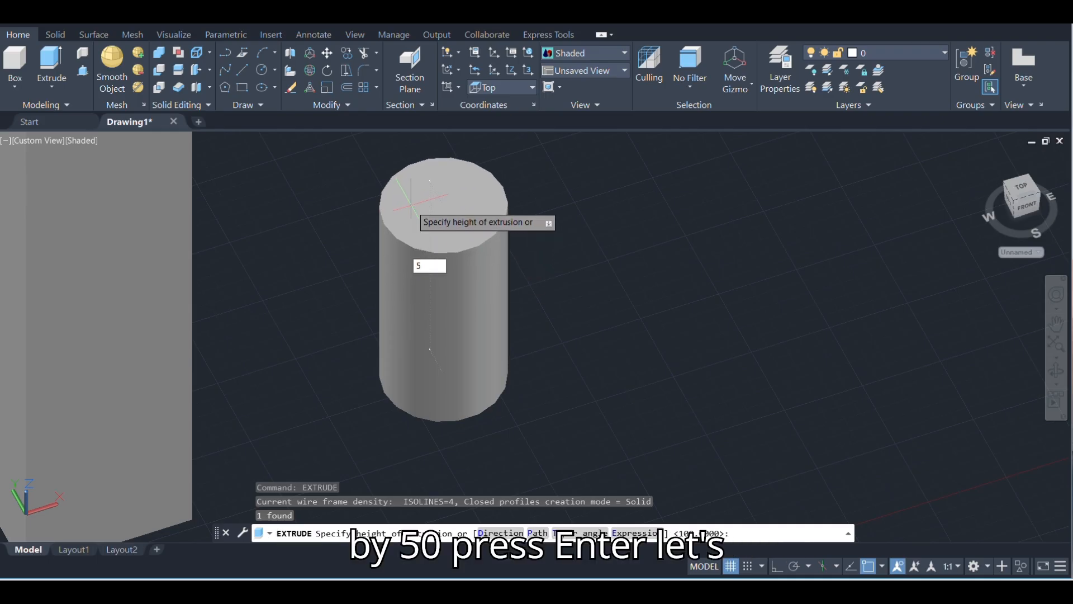
text(0)
key(Return)
Switch the visual style to 2D Wireframe and extrude the inner circle to a height of 50 units.
click(89, 144)
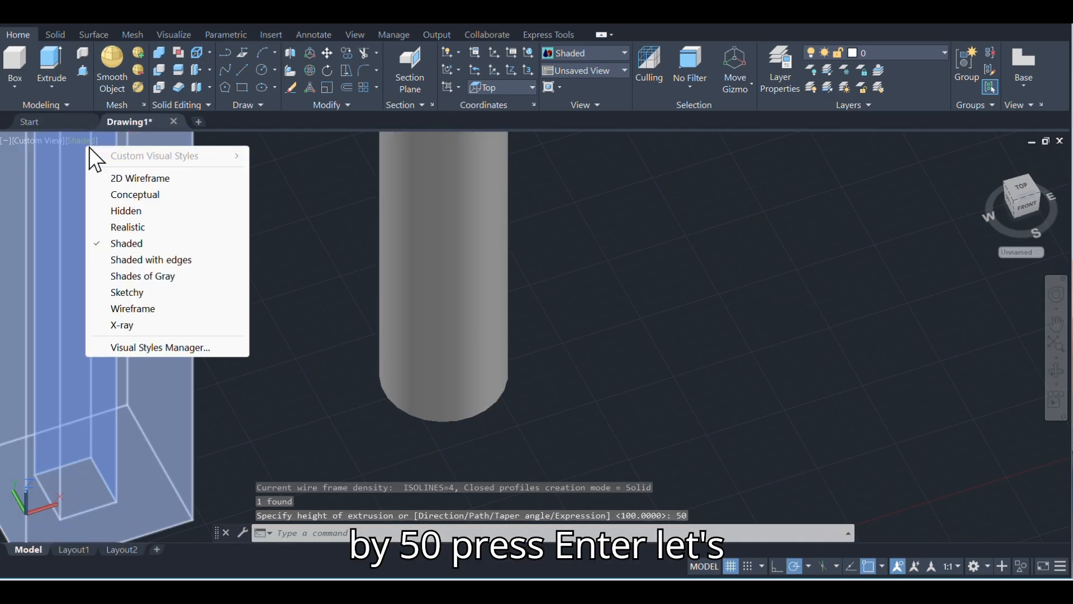
click(158, 182)
scroll(439, 263, down, 2)
middle_drag(438, 271, 498, 345)
scroll(495, 410, up, 4)
click(496, 411)
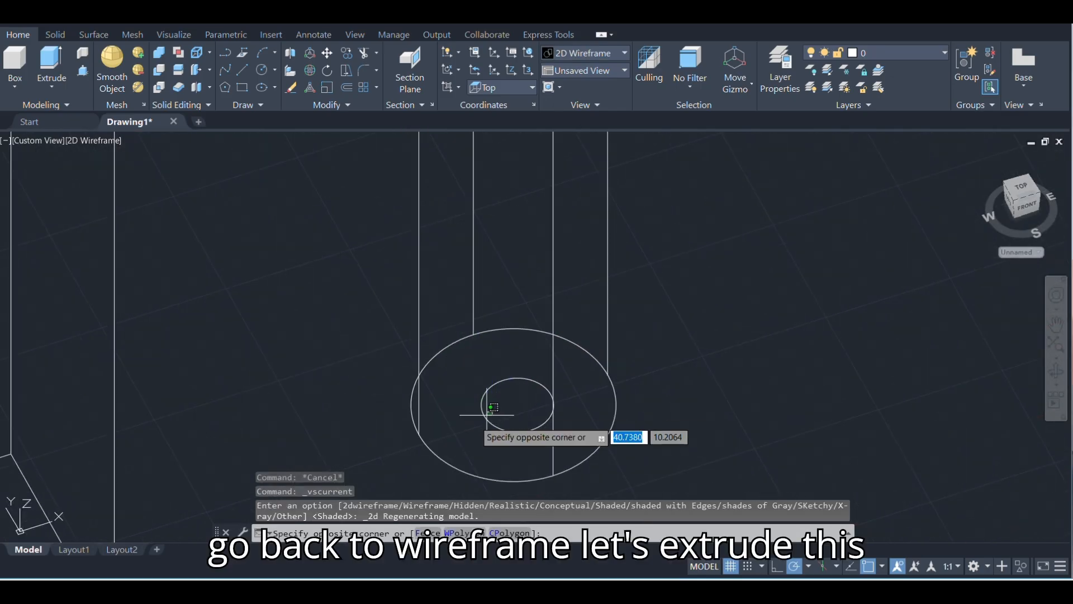
click(471, 425)
text(extr)
key(Return)
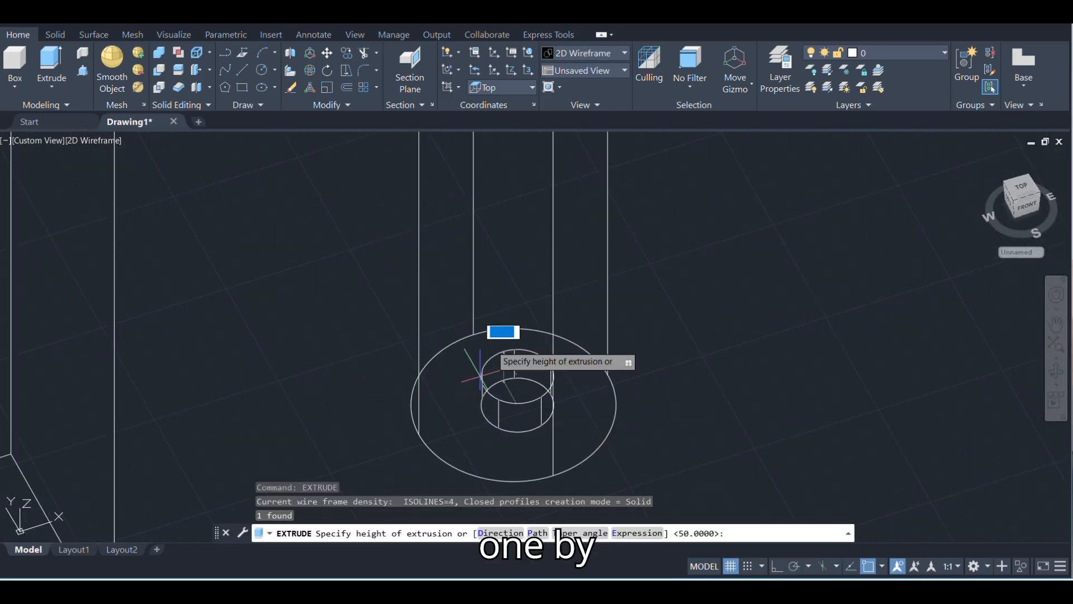
text(5)
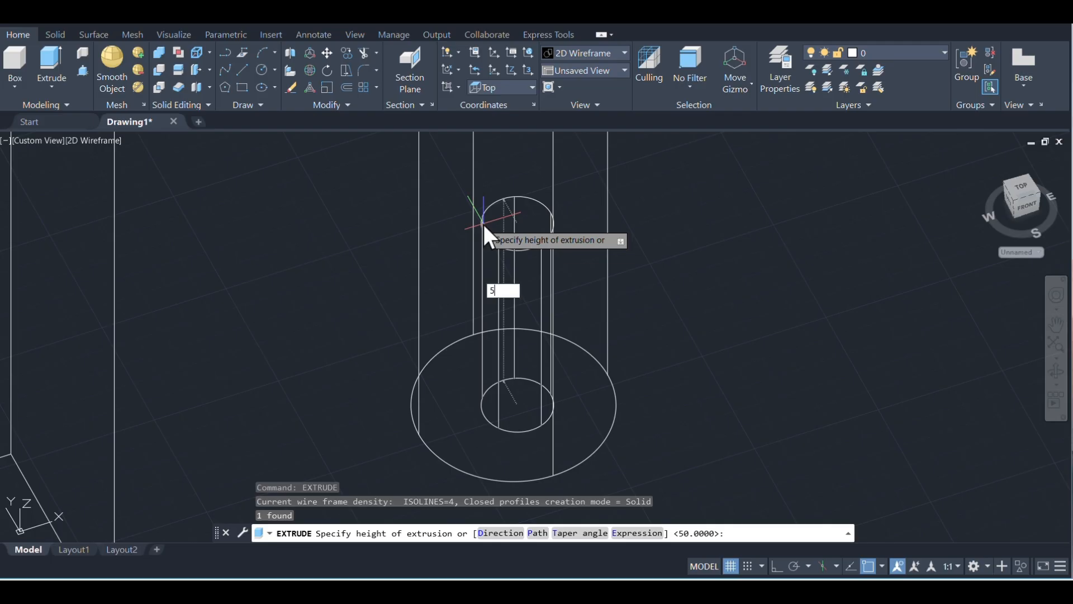
text(0)
key(Return)
Move the inner cylinder 20 units upward along the Z axis from its base centre.
right_click(484, 366)
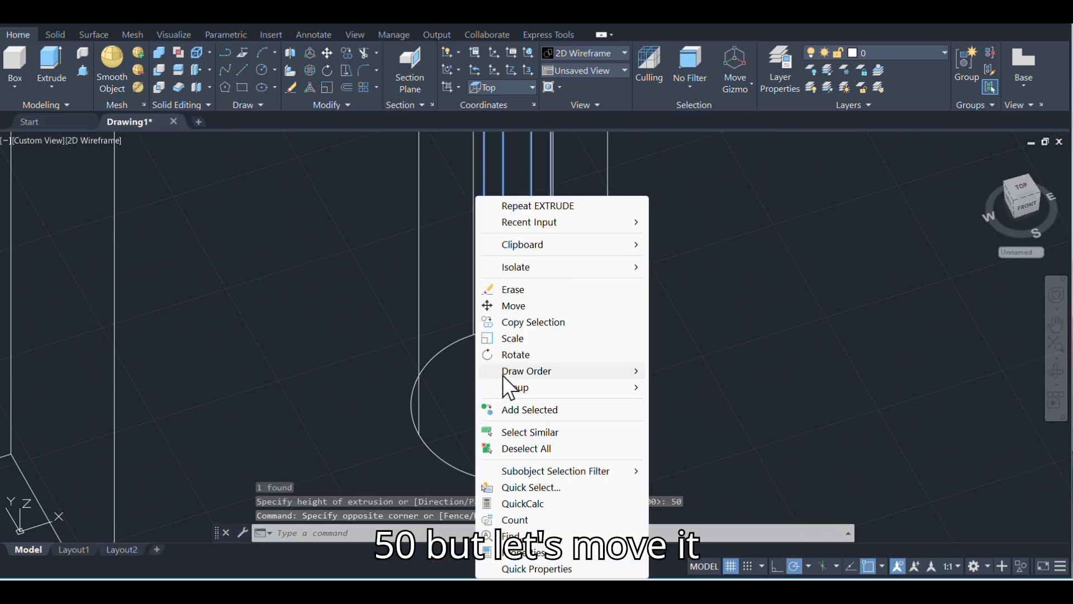
click(510, 307)
click(518, 405)
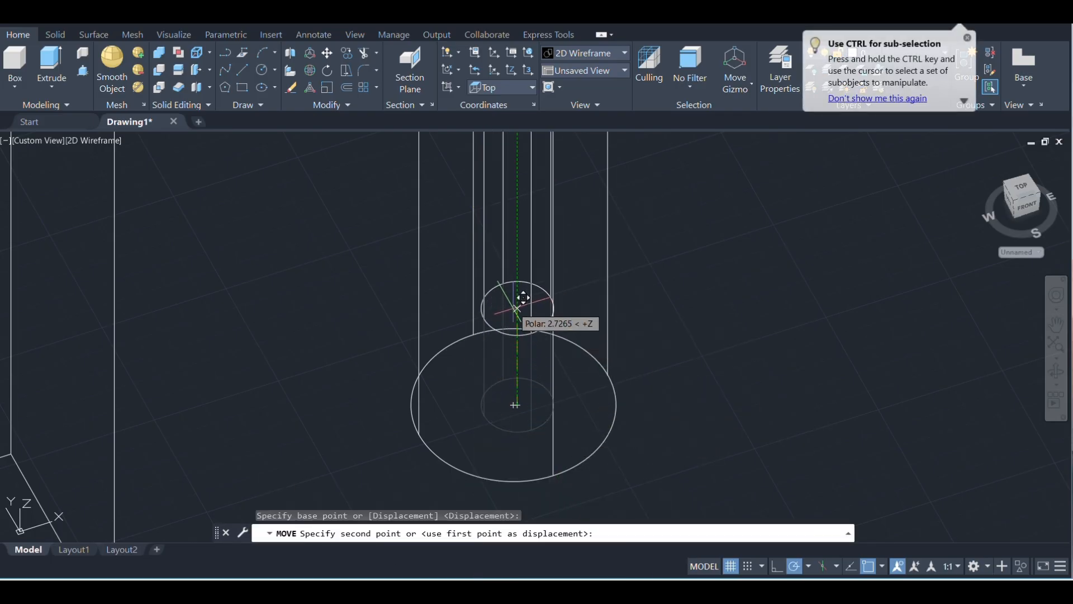
text(20)
key(Return)
Subtract the raised inner cylinder from the outer cylinder to leave a hole through its top.
scroll(515, 299, down, 5)
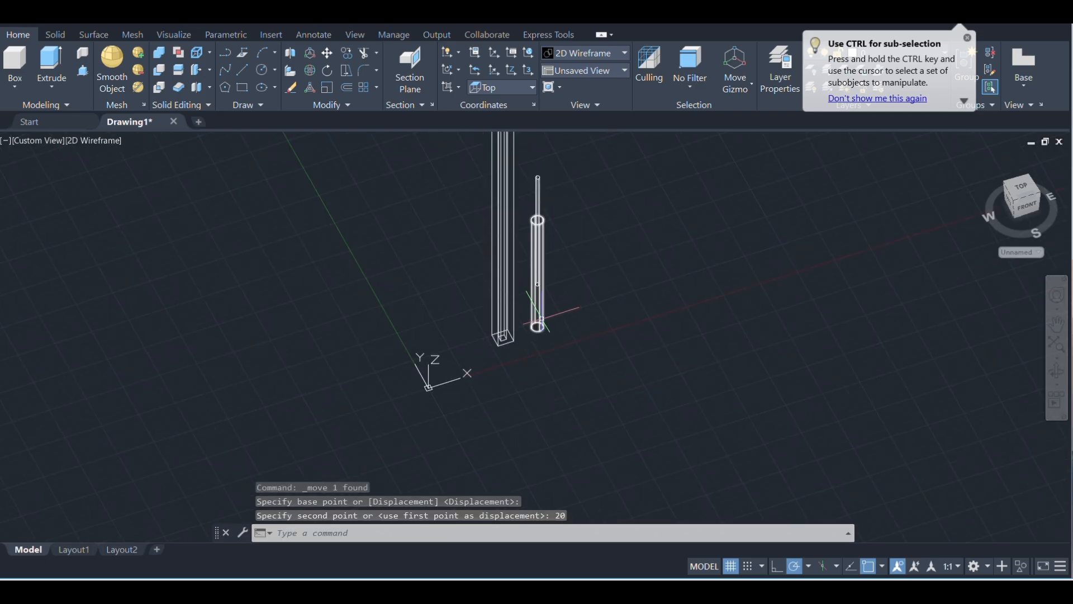
scroll(510, 313, down, 2)
scroll(492, 246, up, 10)
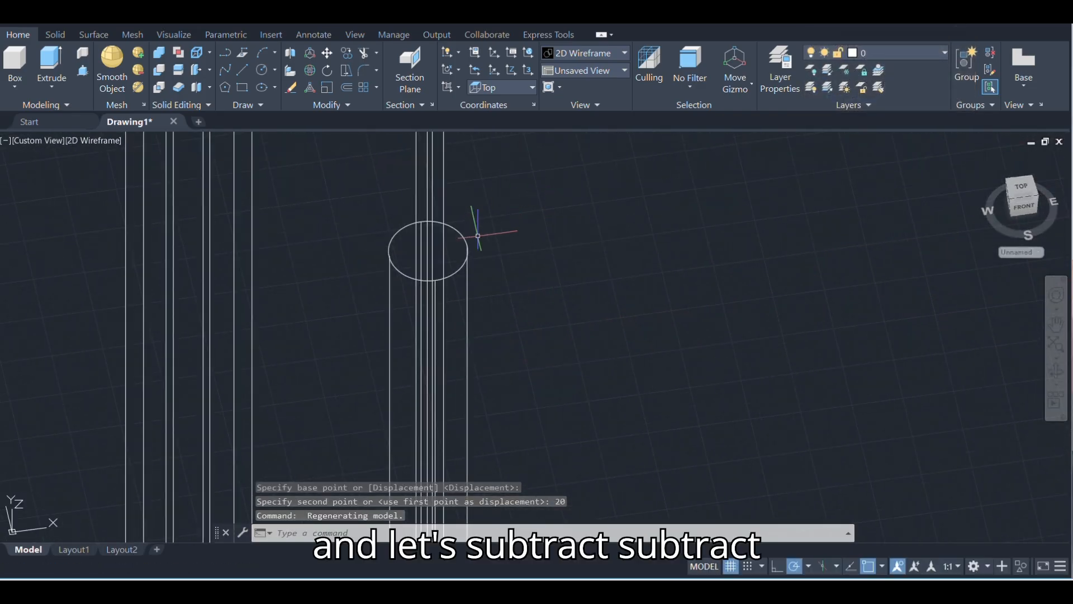
text(Subtract)
key(Return)
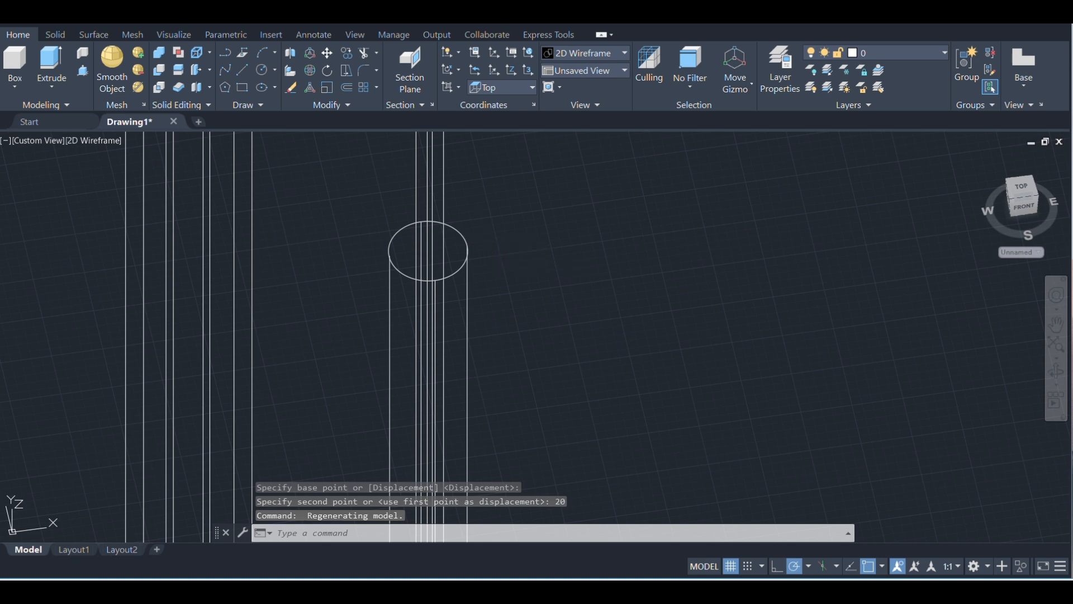
click(450, 224)
key(Return)
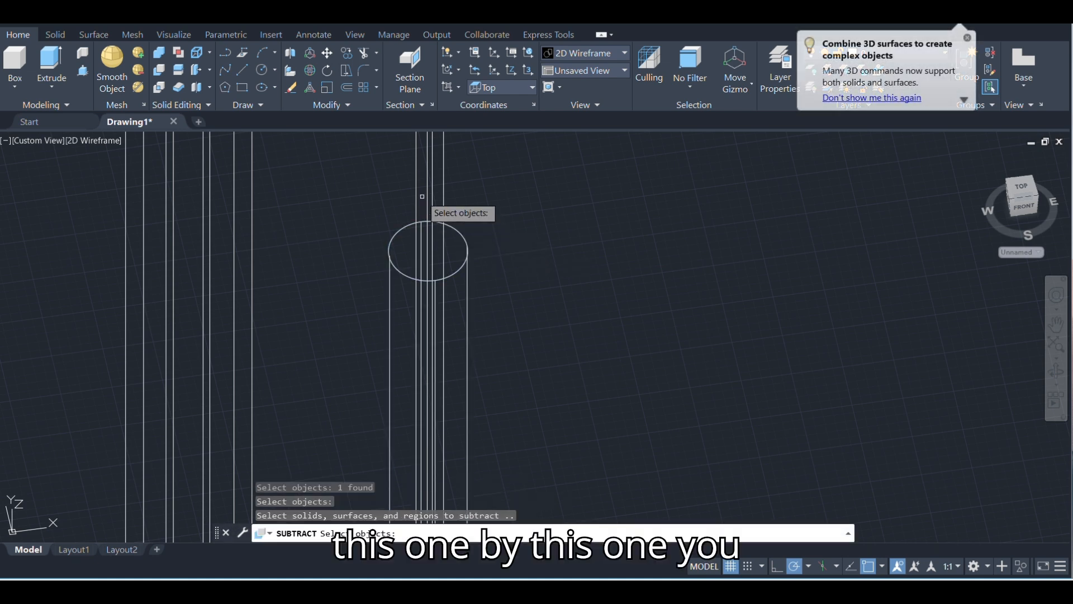
click(429, 212)
key(Return)
Switch the visual style to Conceptual and inspect the hollow cylinder from an angled 3D view.
click(94, 140)
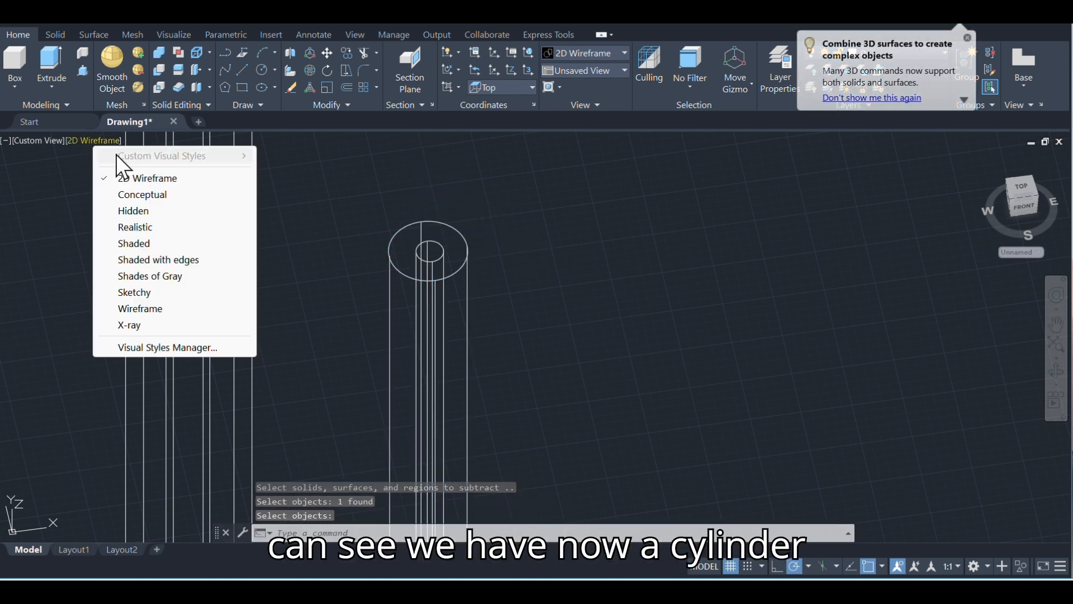
click(132, 197)
mouse_move(407, 263)
shift+middle_down()
mouse_move(407, 303)
mouse_move(422, 300)
mouse_move(353, 183)
mouse_move(306, 196)
shift+middle_up()
scroll(399, 240, down, 3)
shift+middle_drag(401, 240, 462, 242)
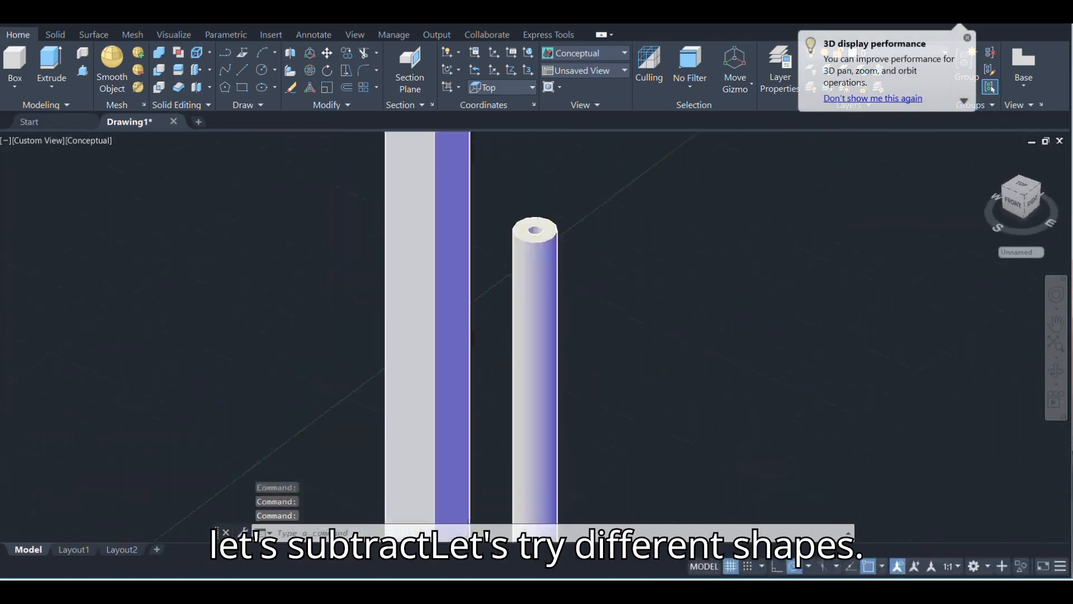
Return to the Top view with the 2D Wireframe visual style, with empty space beside the hollow cylinder.
click(37, 141)
click(78, 177)
click(65, 141)
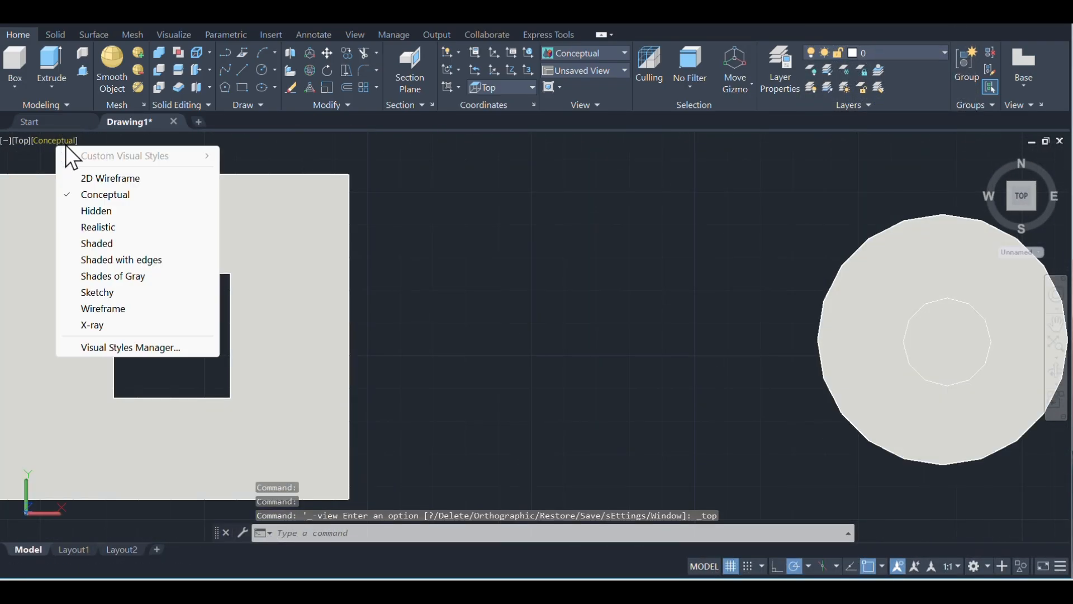
click(111, 178)
scroll(423, 279, down, 5)
middle_drag(683, 288, 356, 280)
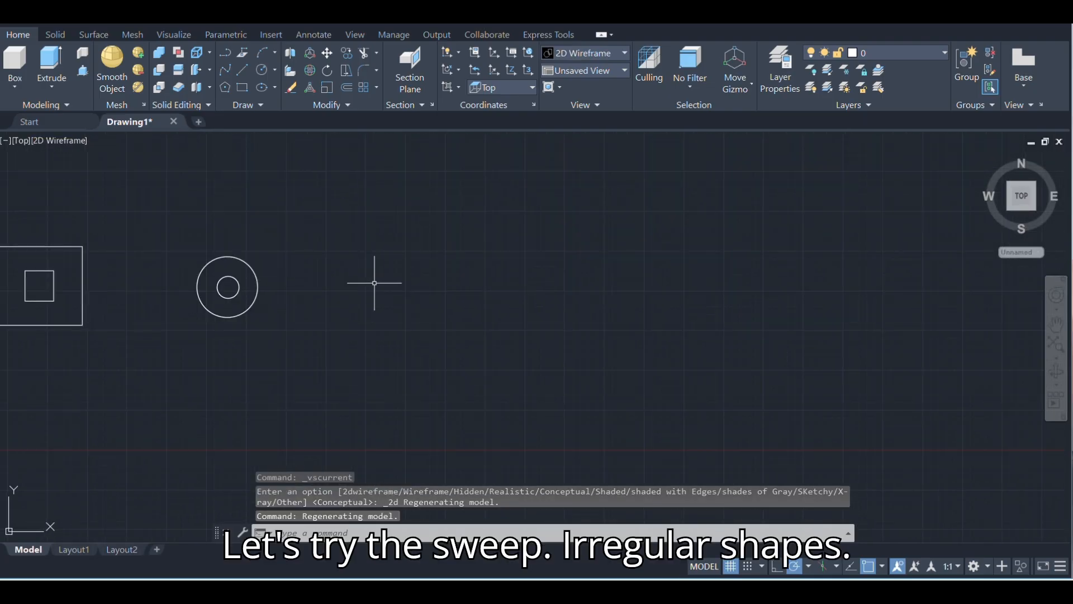
Draw a circle with a radius of about 1.23 units to the right of the hollow cylinder.
text(c)
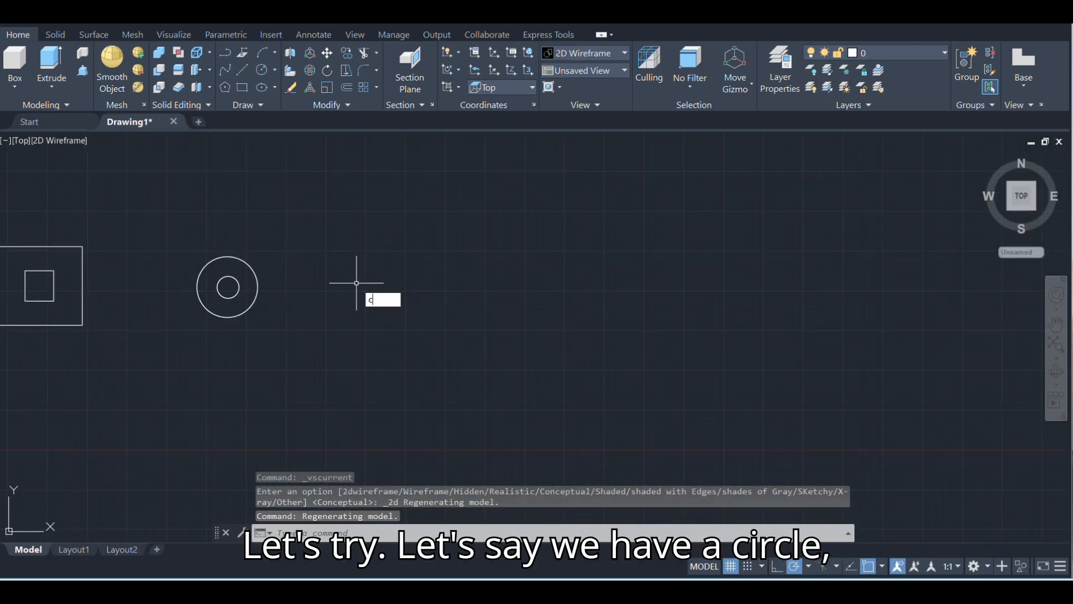
key(Return)
click(385, 280)
click(385, 301)
key(Escape)
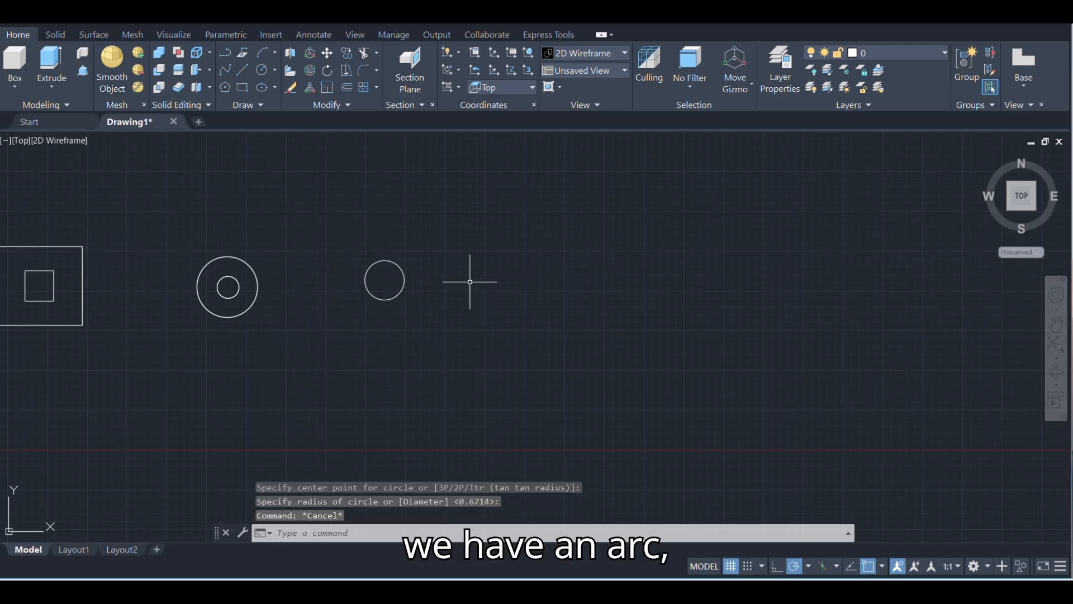
Draw a shallow three-point arc, bulging downward, to the right of the new circle.
text(a)
key(Return)
click(453, 277)
click(503, 299)
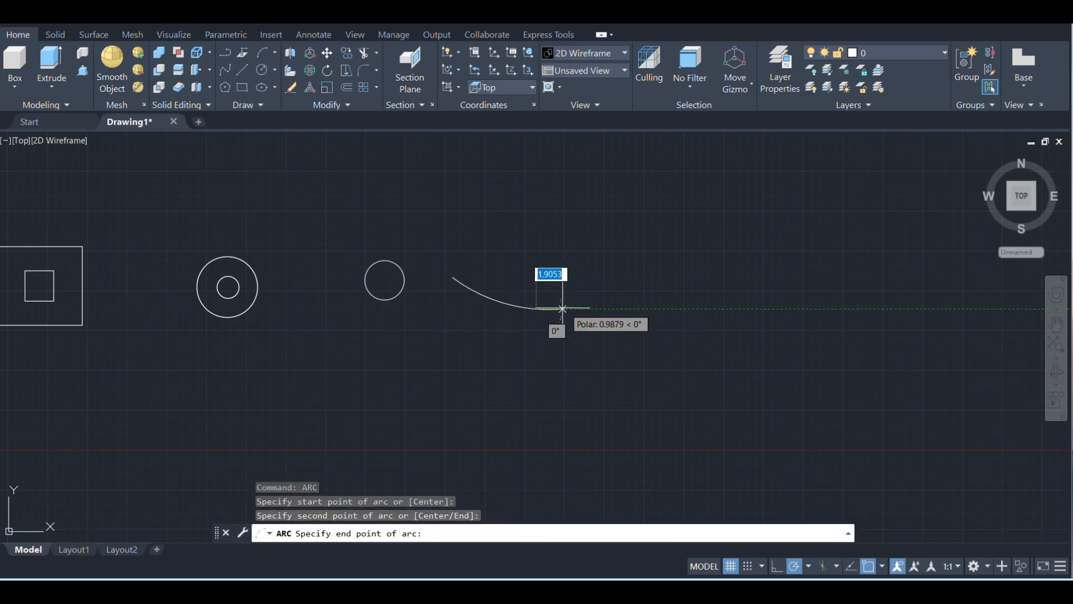
click(619, 273)
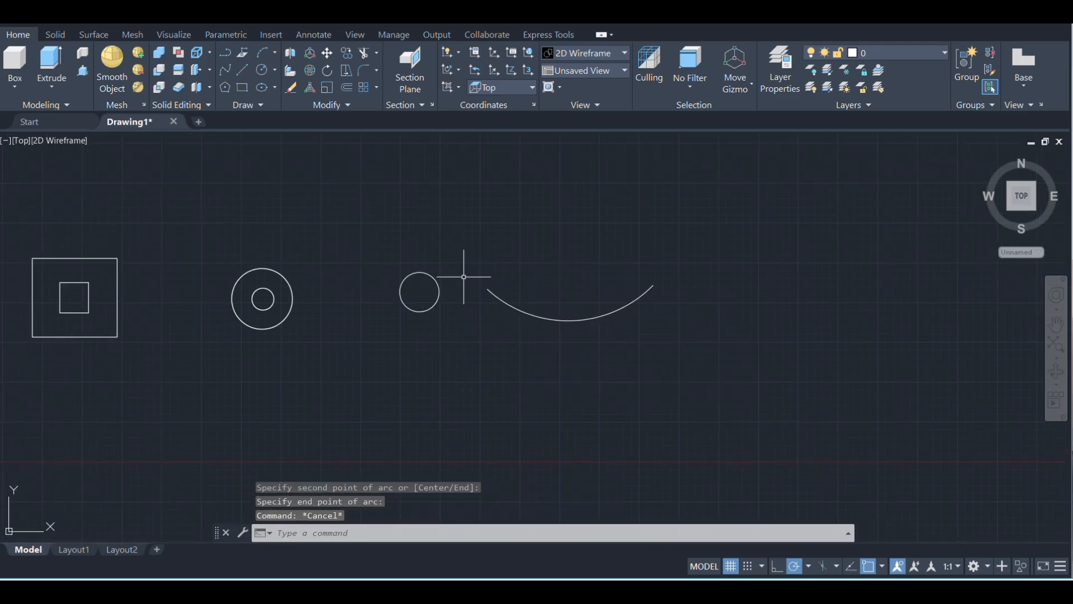
Draw a smaller concentric circle inside the circle beside the arc.
text(c)
key(Return)
scroll(428, 292, up, 2)
click(419, 292)
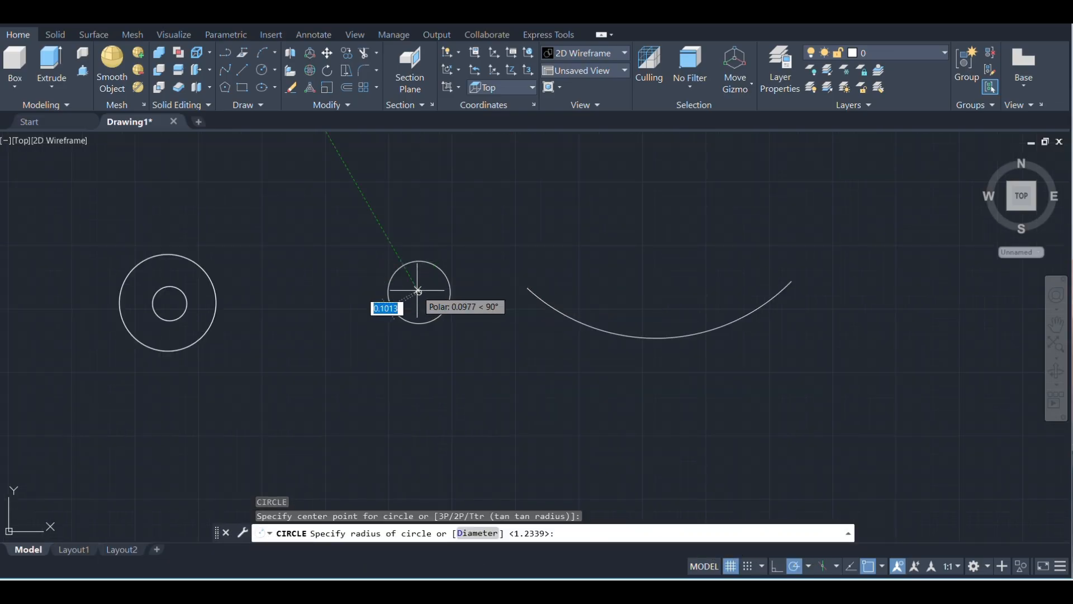
click(425, 301)
key(Escape)
Copy the small inner circle and the arc together to a spot straight above the originals.
click(424, 297)
click(404, 316)
click(653, 323)
click(559, 377)
right_click(559, 377)
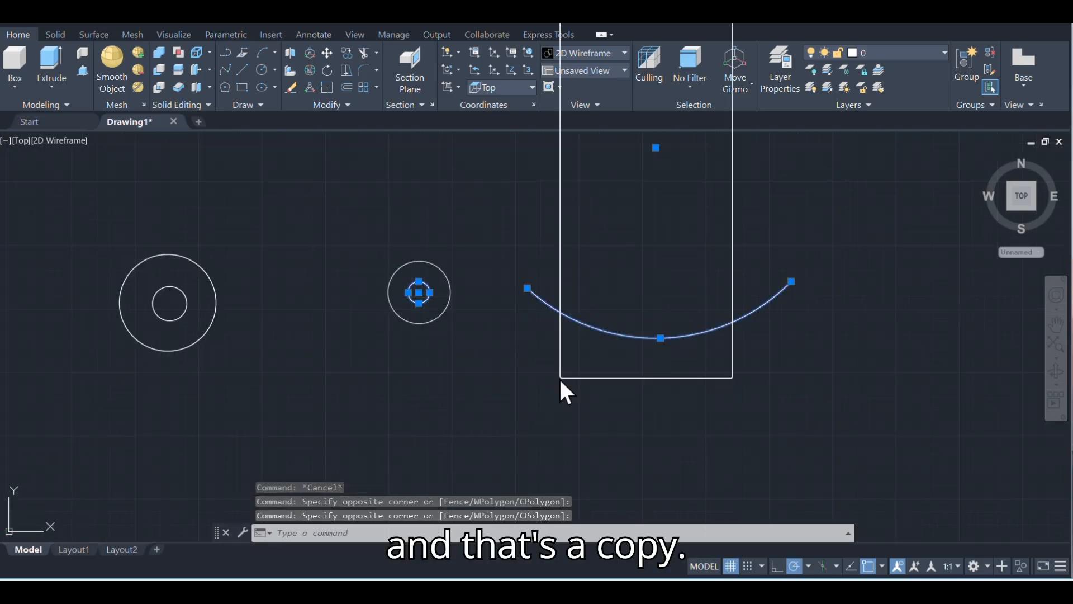
click(609, 145)
click(628, 306)
click(627, 204)
key(Escape)
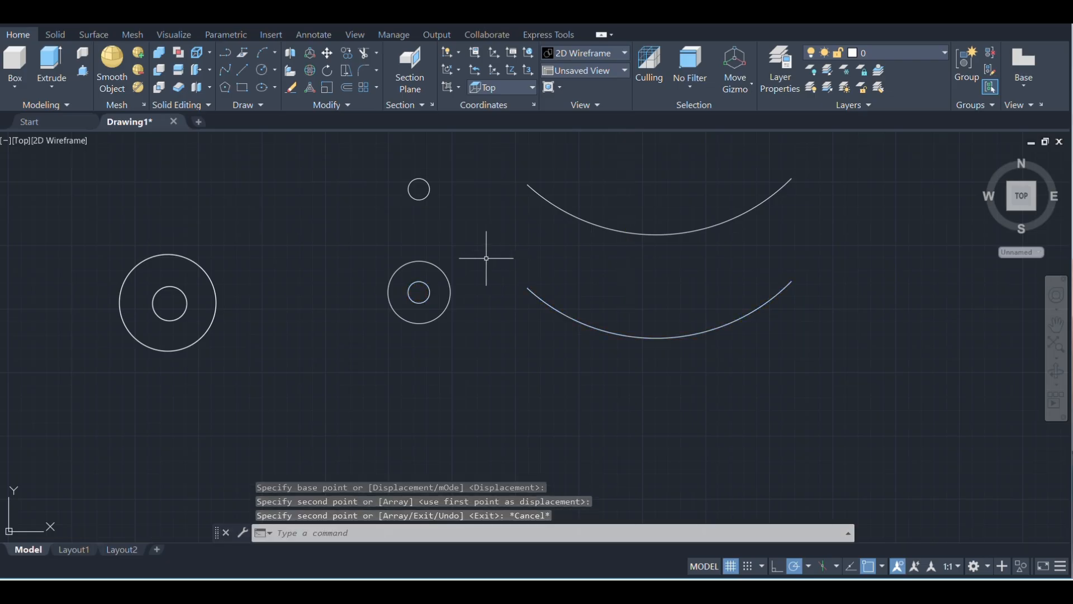
Delete the original small inner circle and sweep the larger circle along the lower arc.
key(Delete)
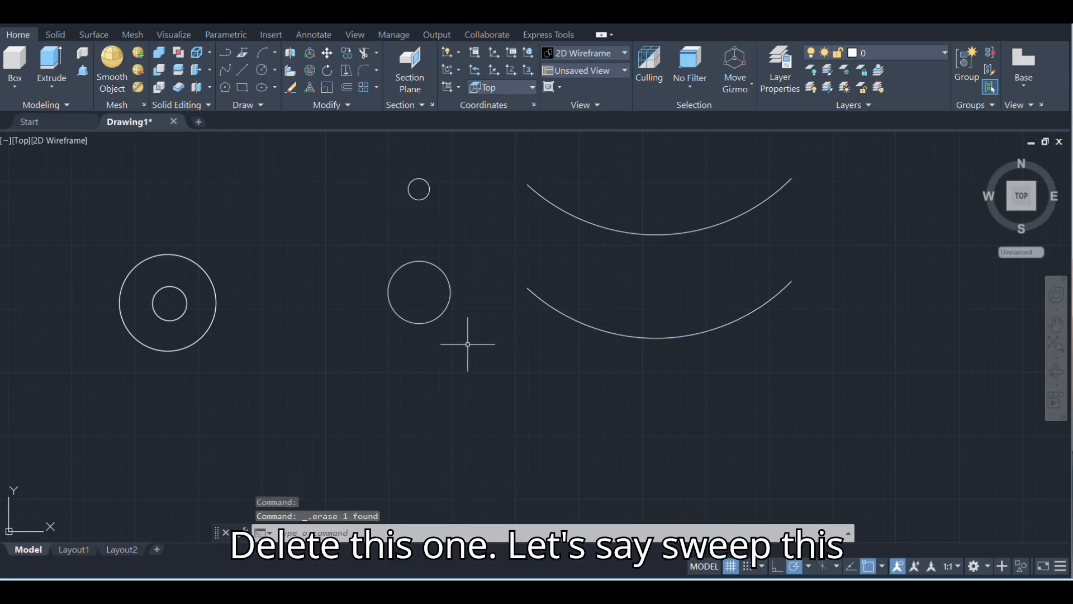
key(Return)
click(442, 316)
key(Return)
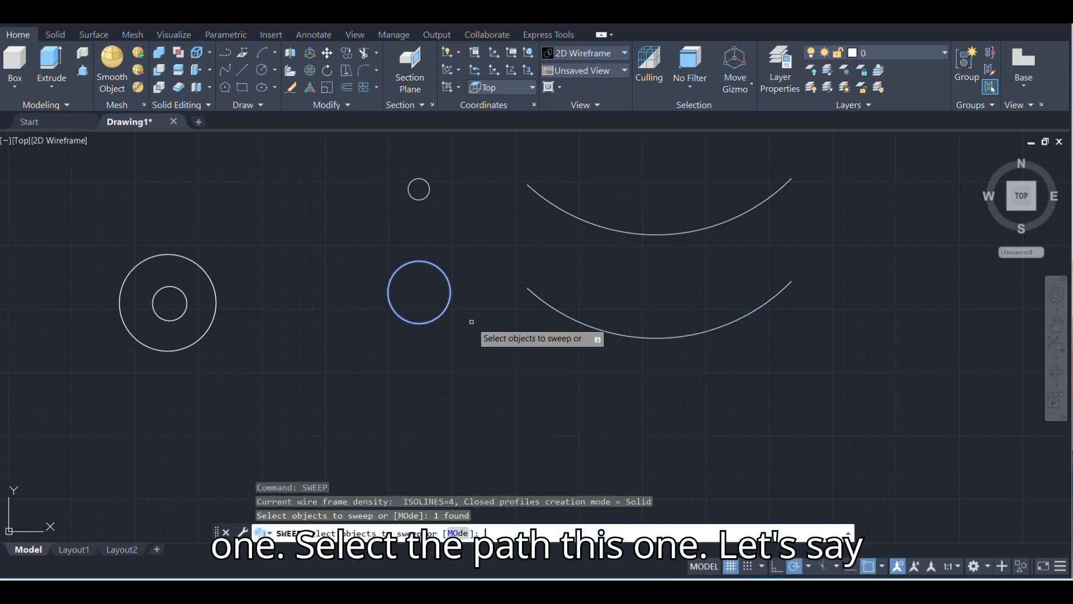
click(568, 318)
Sweep the copied small circle along the upper arc.
click(396, 192)
text(sw)
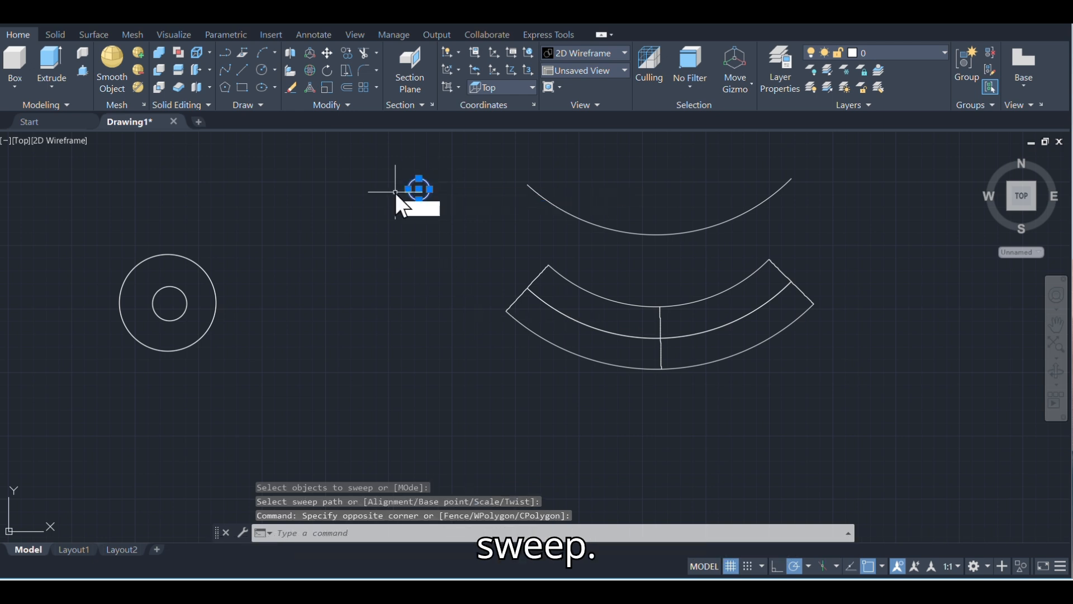
text(eeo)
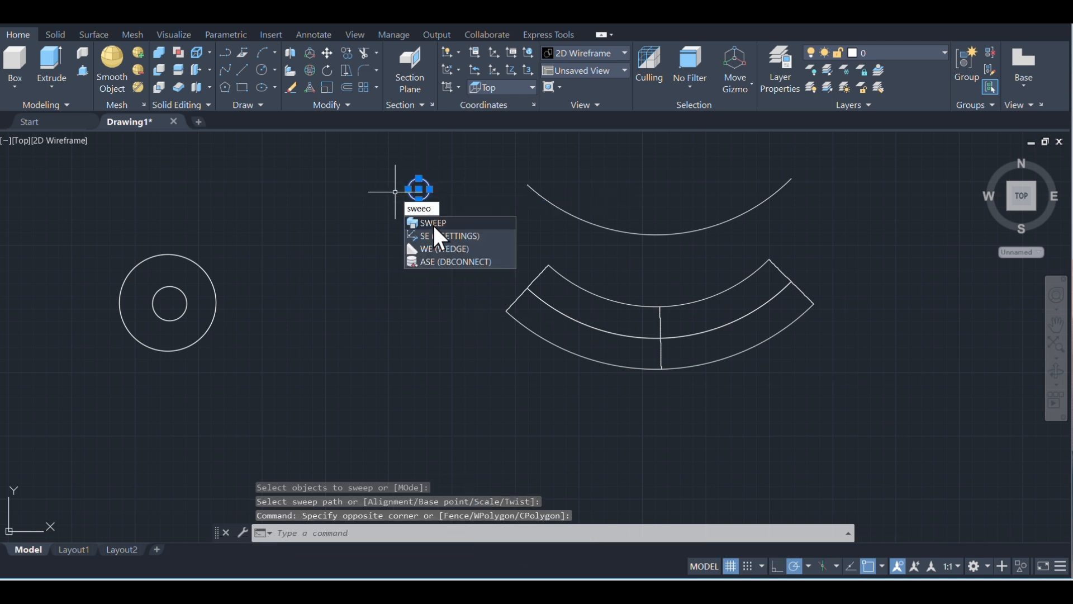
key(Return)
click(538, 201)
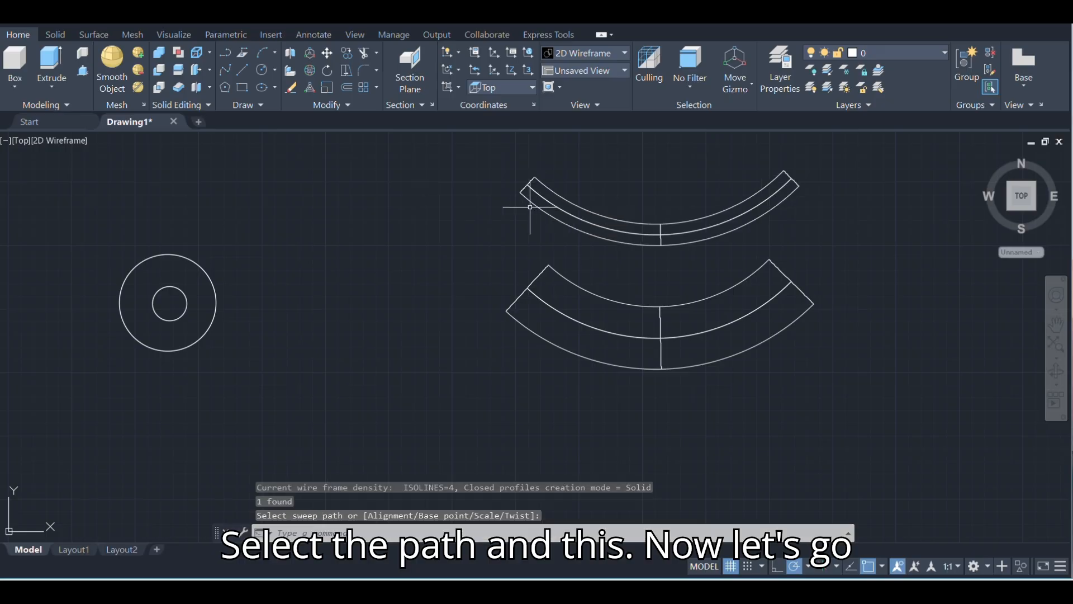
Move the thin swept solid from its end centre to the centre of the thick swept solid's end face.
mouse_move(478, 289)
shift+middle_down()
mouse_move(559, 275)
mouse_move(335, 321)
mouse_move(434, 338)
mouse_move(484, 310)
shift+middle_up()
scroll(489, 327, up, 4)
click(609, 452)
click(400, 424)
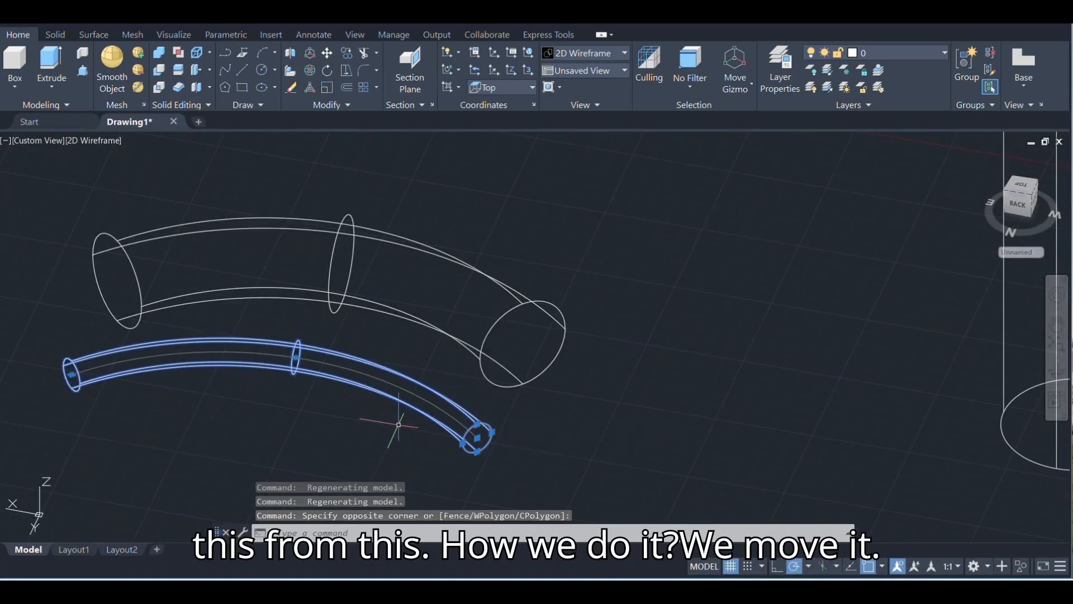
right_click(399, 425)
click(439, 152)
click(477, 438)
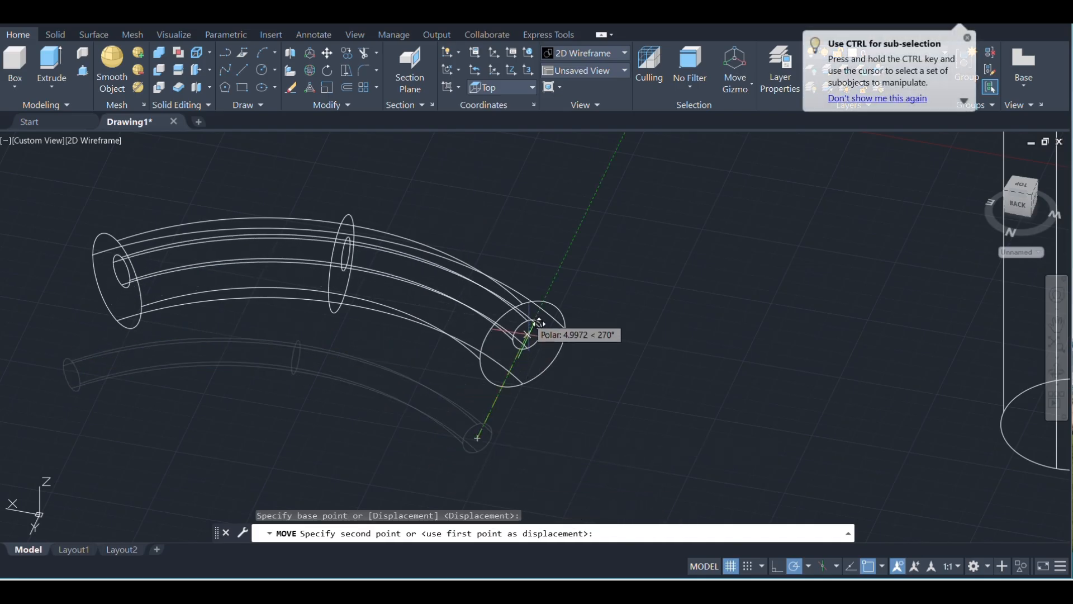
click(523, 344)
Subtract the thin swept solid from the thick one to form a hollow curved pipe.
text(s)
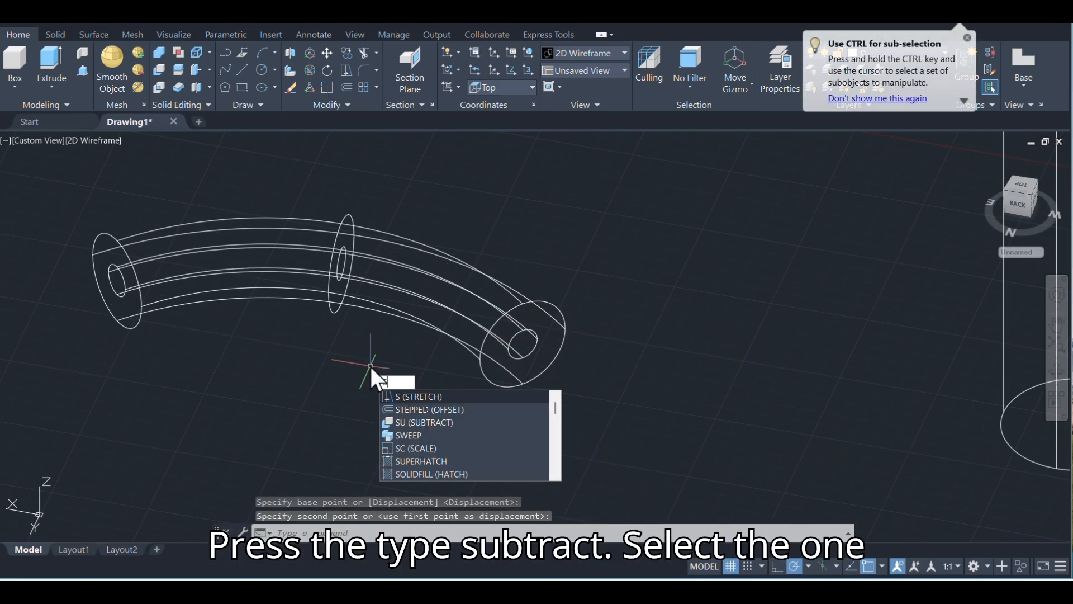
text(u)
key(Return)
click(539, 302)
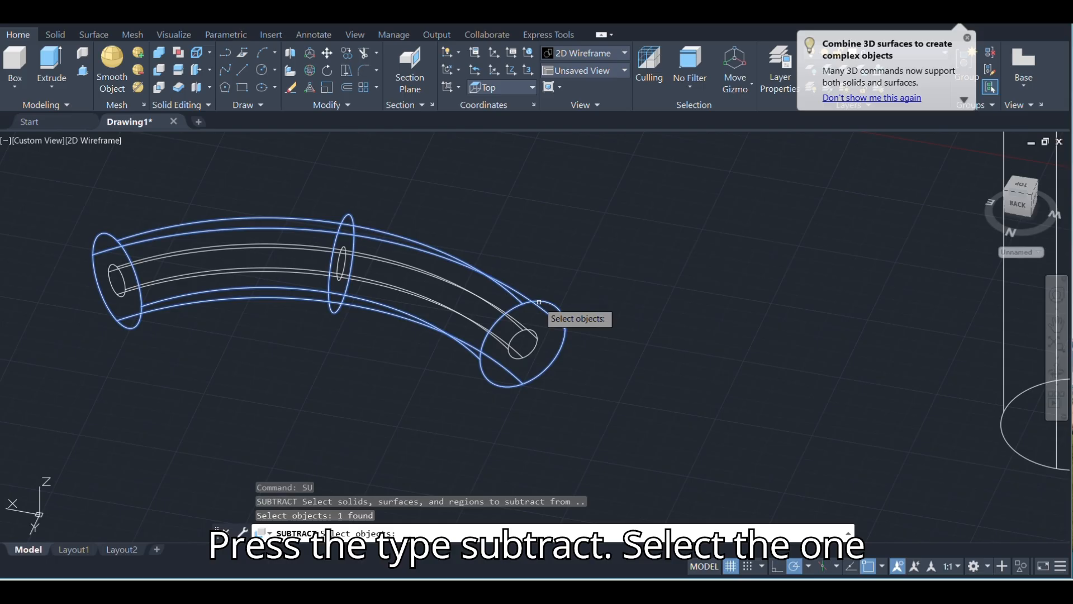
key(Return)
click(524, 330)
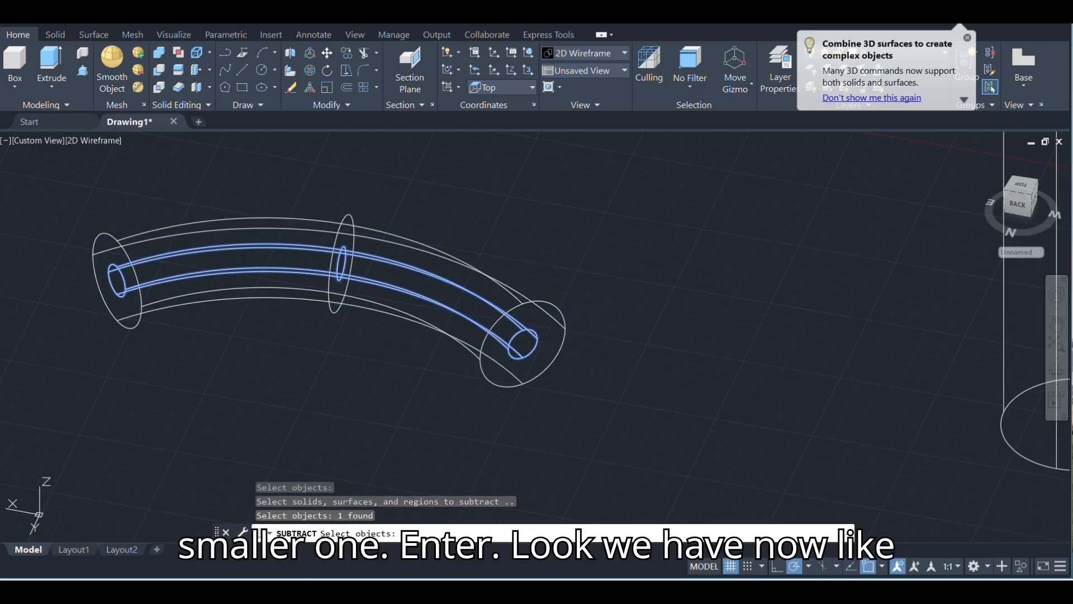
key(Return)
Switch the visual style to Shaded and inspect the hollow curved pipe from another angle.
click(93, 140)
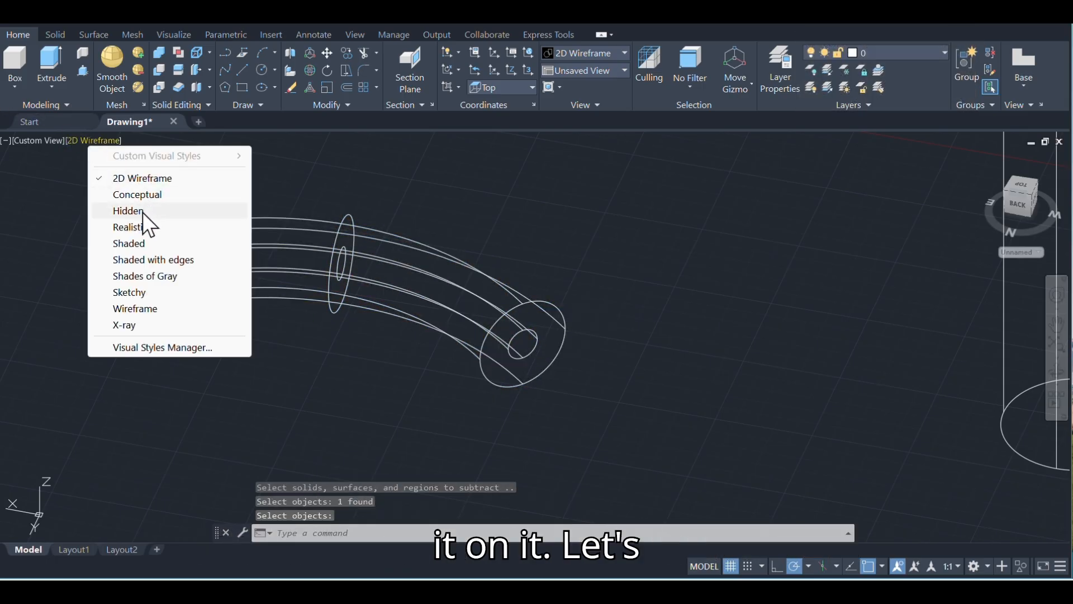
click(129, 243)
mouse_move(332, 285)
shift+middle_down()
mouse_move(527, 274)
mouse_move(419, 218)
mouse_move(134, 162)
shift+middle_up()
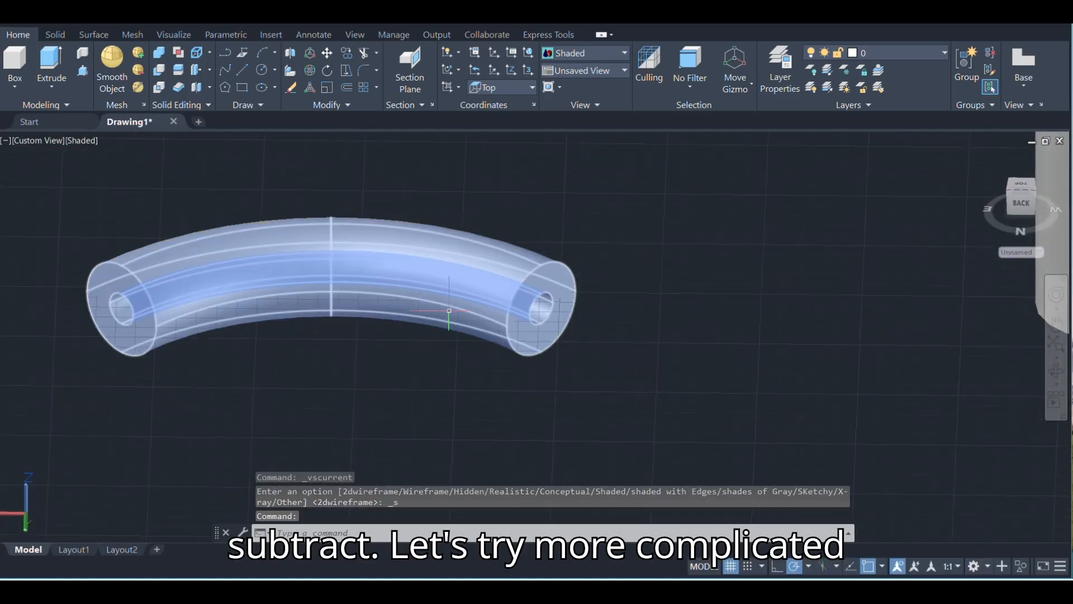
Set the view back to Top and the visual style to 2D Wireframe.
click(72, 141)
click(45, 140)
click(84, 194)
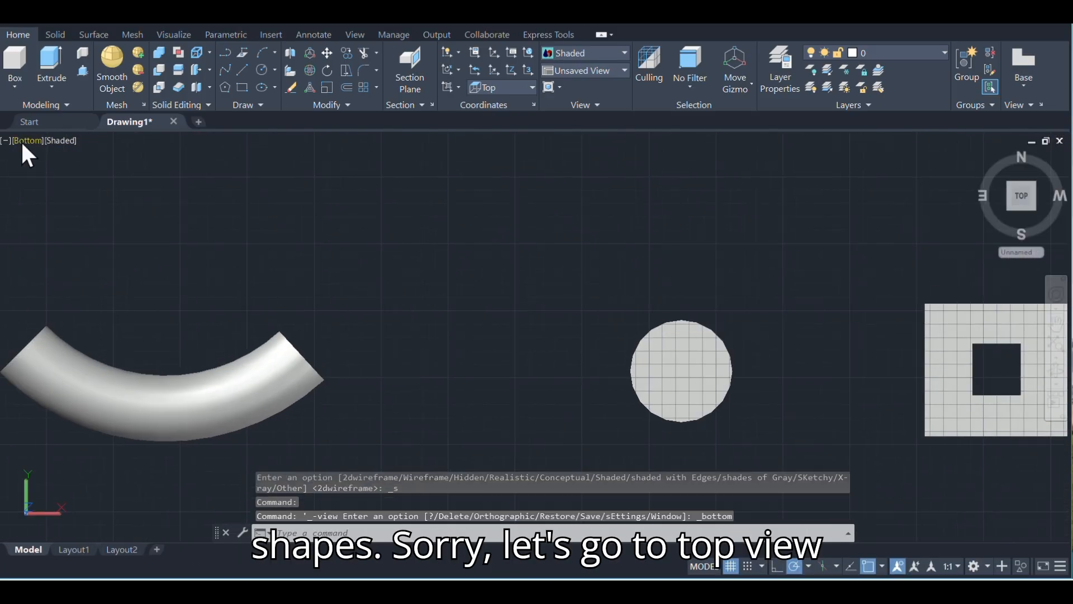
click(26, 140)
click(67, 183)
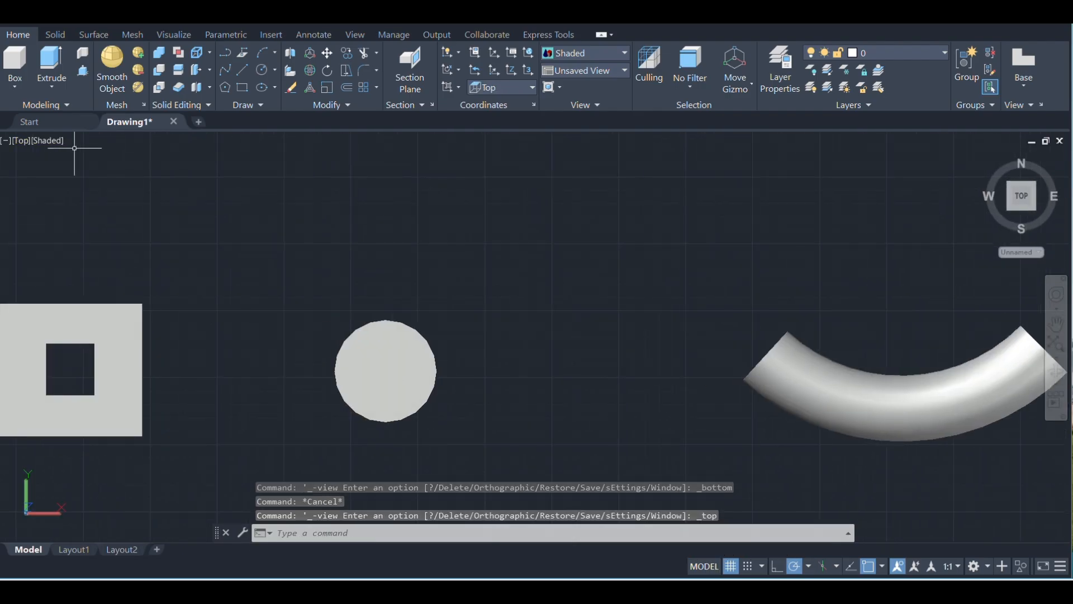
click(53, 140)
click(87, 169)
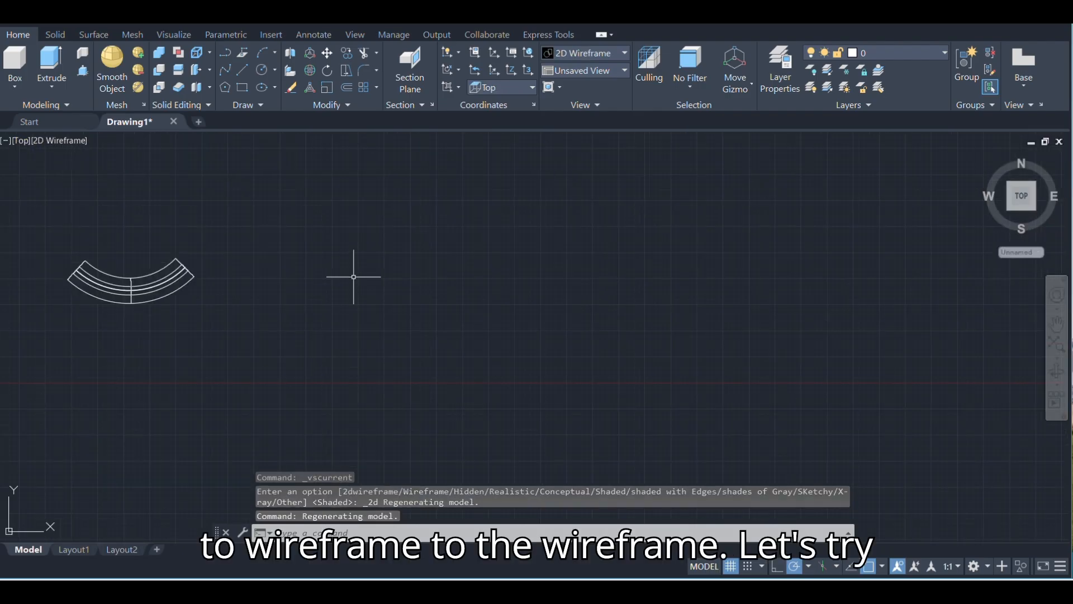
Draw a small horizontal rectangle in the empty area to the right of the curved pipe.
text(rec)
key(Return)
click(370, 267)
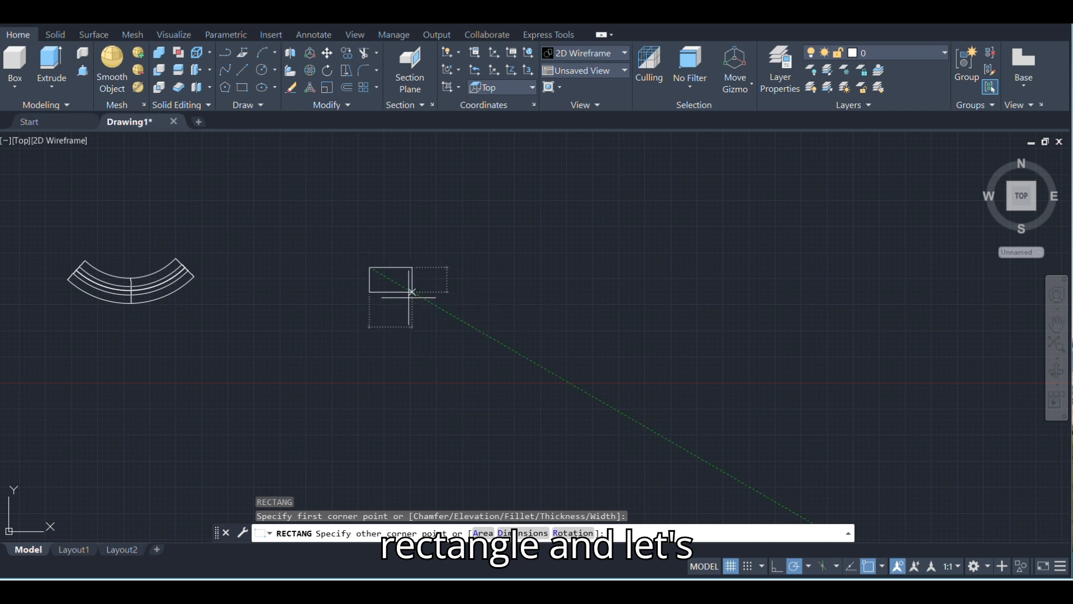
click(412, 292)
scroll(441, 282, up, 2)
key(Escape)
Draw an open zigzag polyline with five segments to the right of the rectangle.
text(pl)
key(Return)
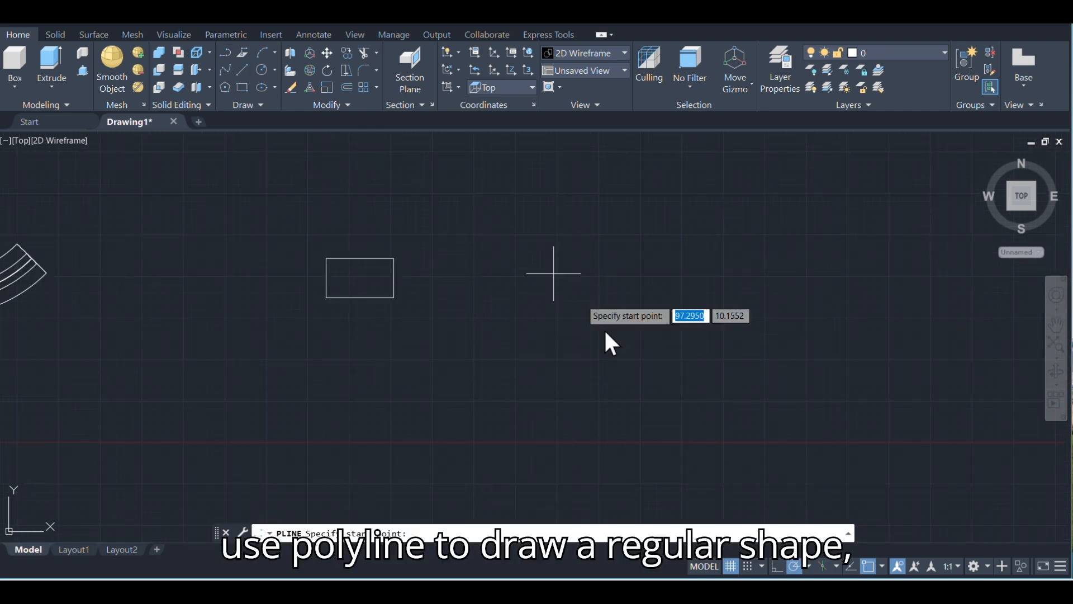
click(511, 295)
click(572, 260)
click(627, 305)
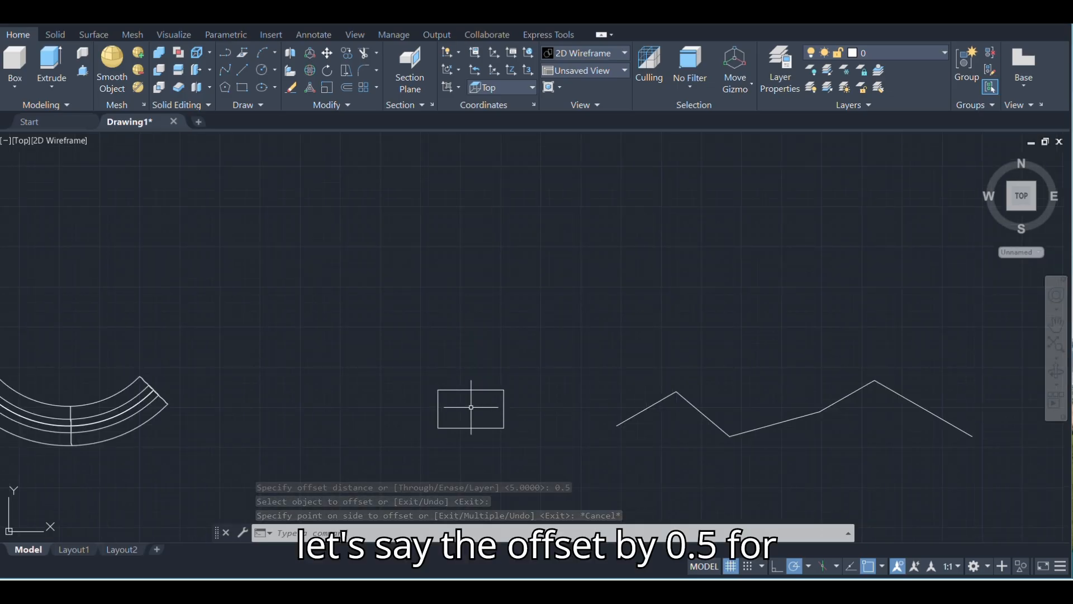
Offset the rectangle inward by 0.5 units.
text(offset)
key(Return)
text(0.5)
key(Return)
scroll(470, 393, up, 2)
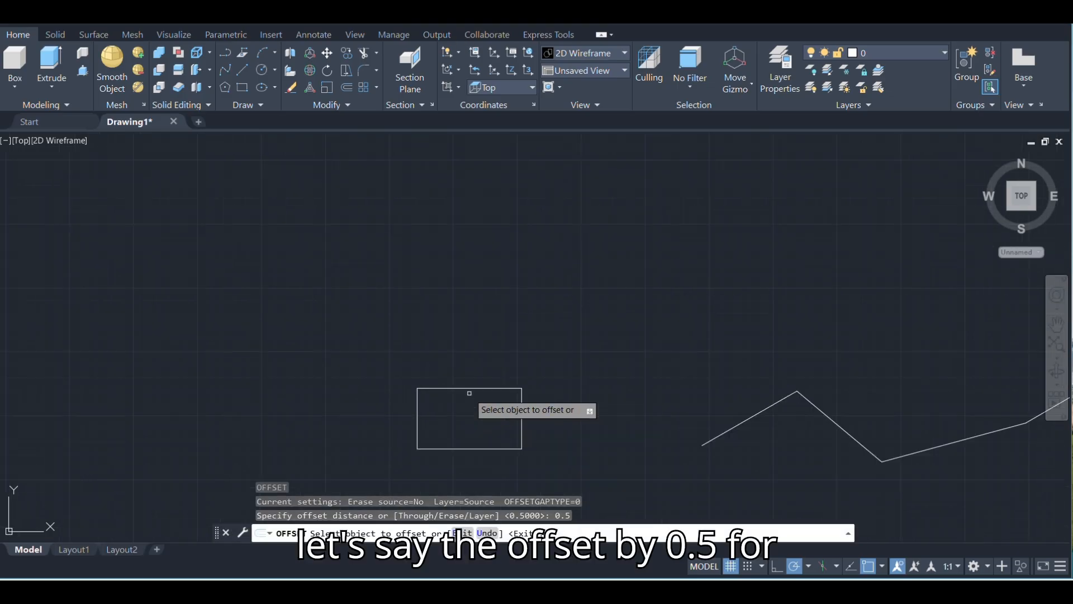
click(470, 393)
click(478, 427)
key(Escape)
Copy the inner rectangle and the zigzag polyline together to the empty area above them, and delete the original inner rectangle.
middle_drag(664, 423, 544, 349)
scroll(545, 349, down, 2)
click(642, 376)
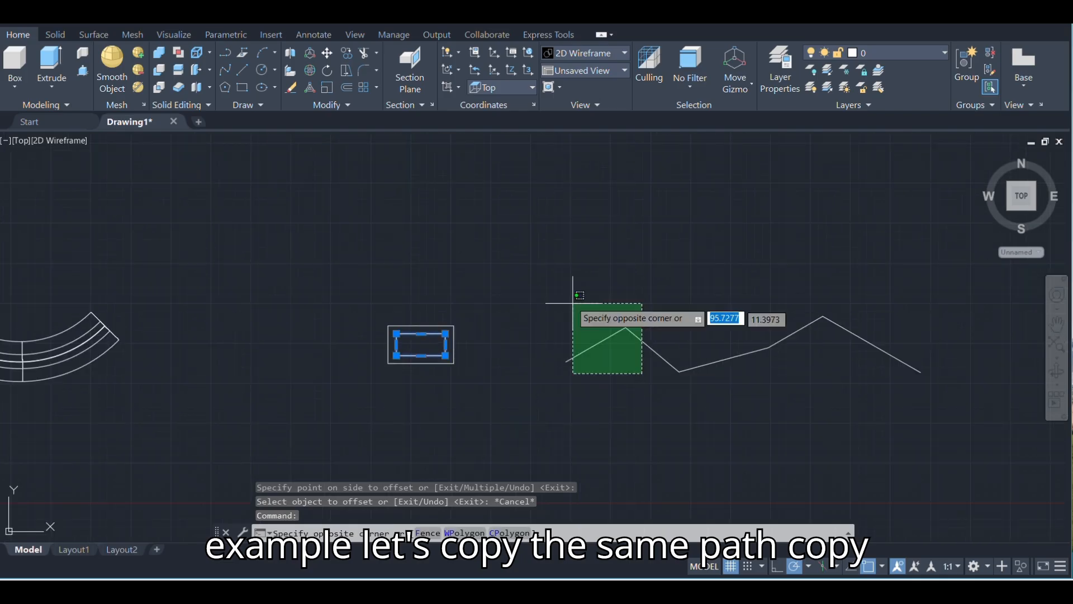
click(572, 303)
right_click(568, 302)
click(612, 344)
click(574, 421)
click(574, 322)
key(Escape)
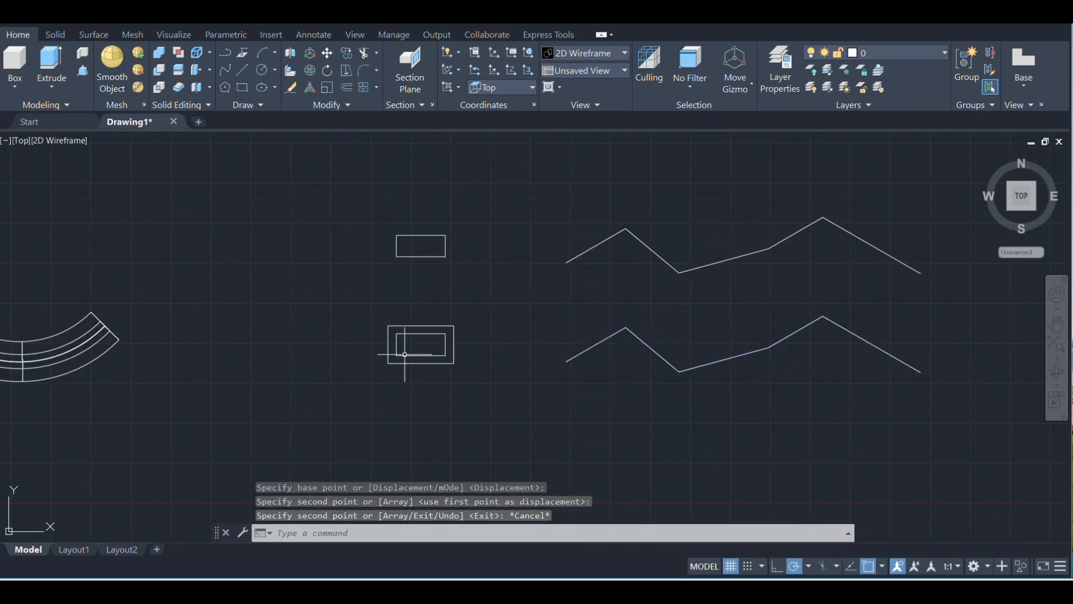
click(396, 351)
key(Delete)
Sweep the larger rectangle along the lower zigzag polyline to create a solid.
text(se)
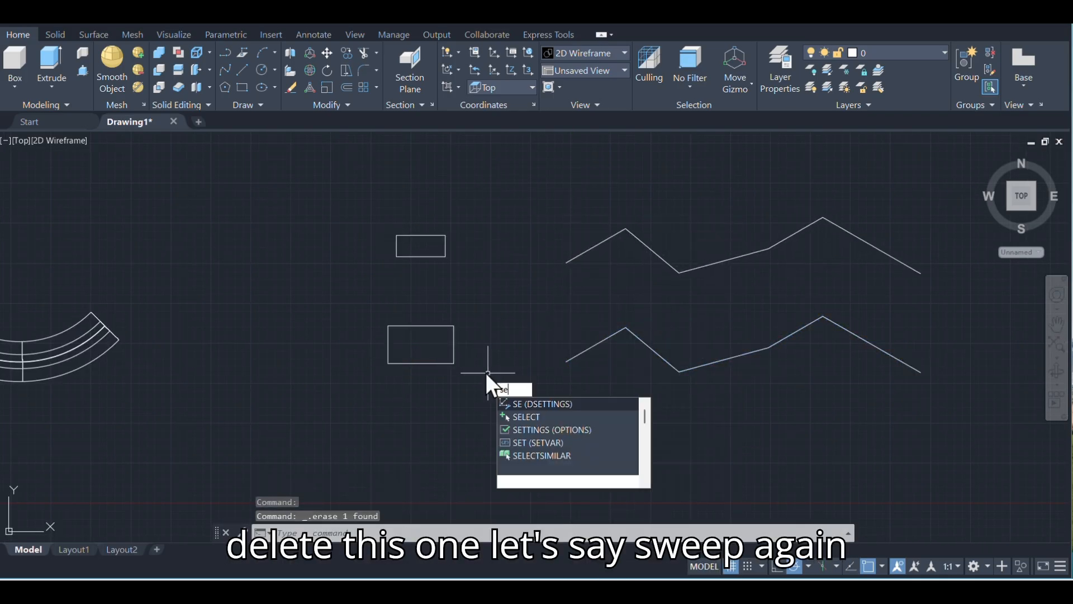
key(Escape)
text(swer)
key(BackSpace)
text(p)
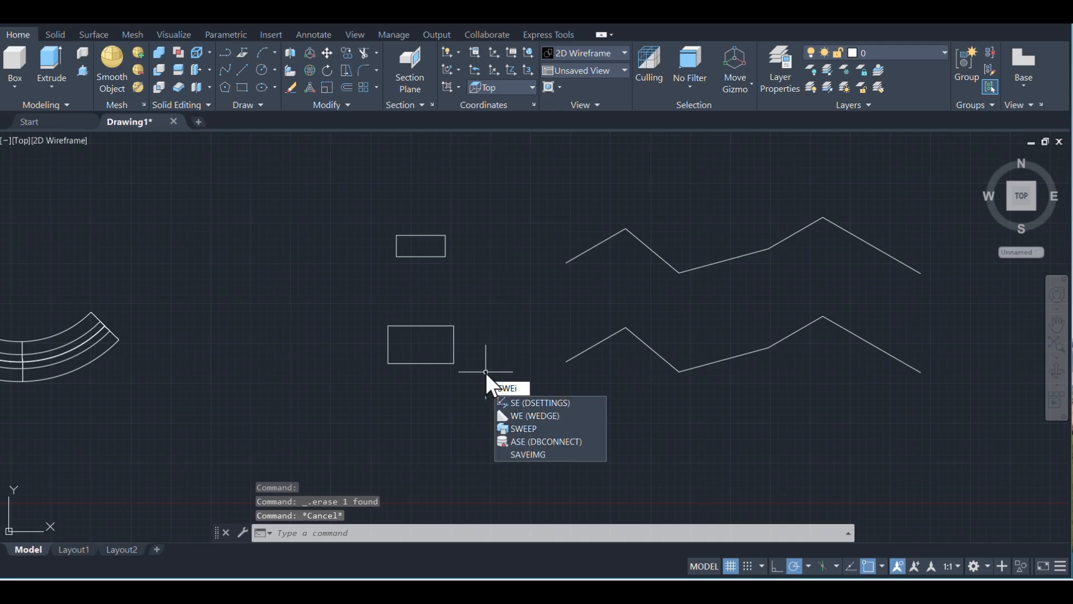
key(Escape)
text(swe)
key(Return)
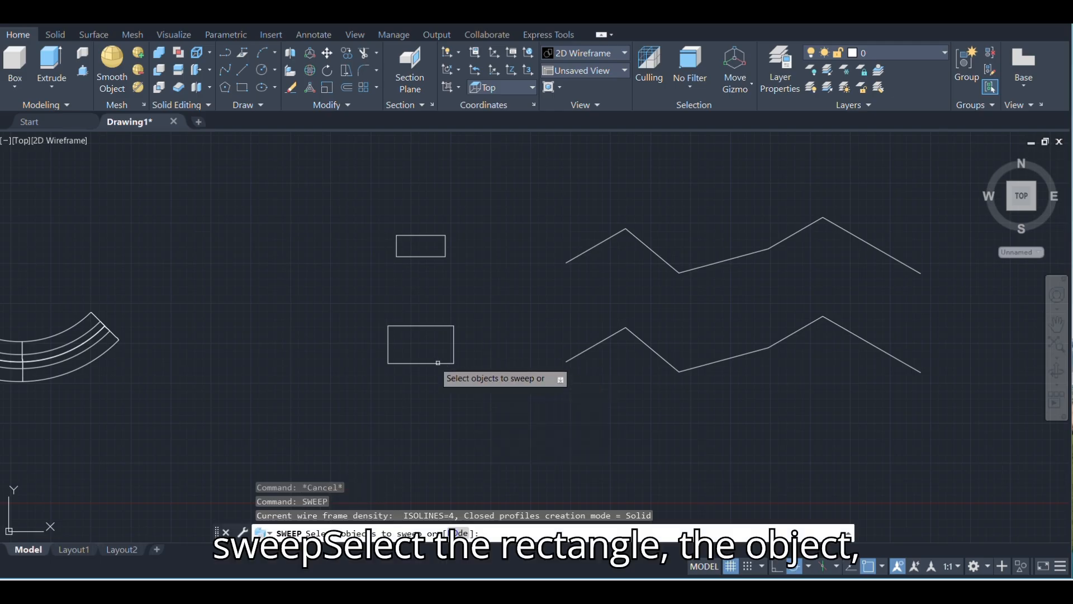
click(430, 363)
key(Return)
click(576, 356)
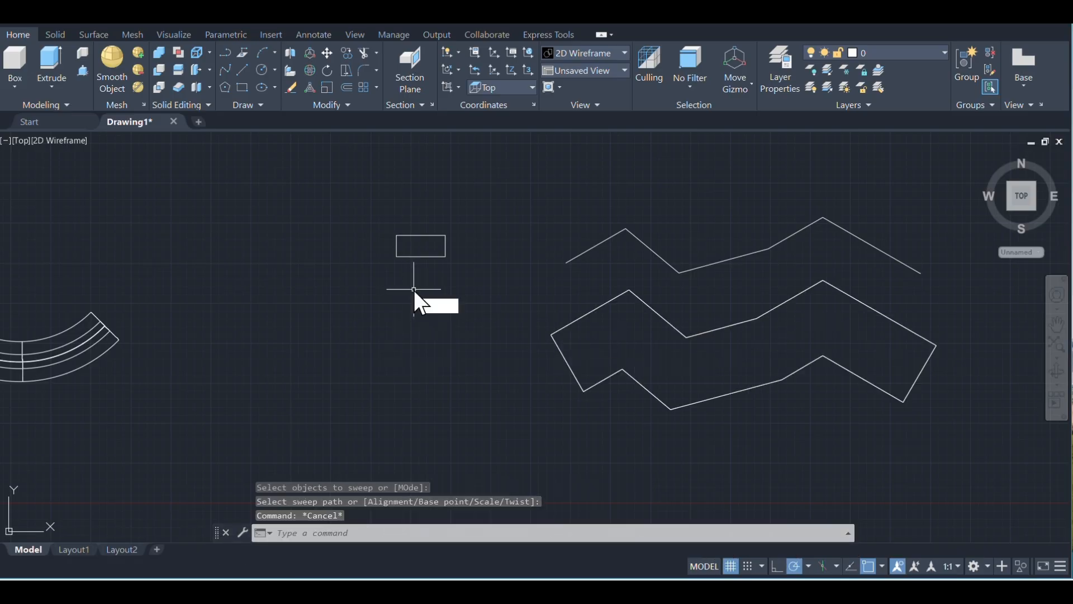
Sweep the smaller rectangle along the upper zigzag polyline to create a second solid.
text(swe)
key(Return)
click(422, 257)
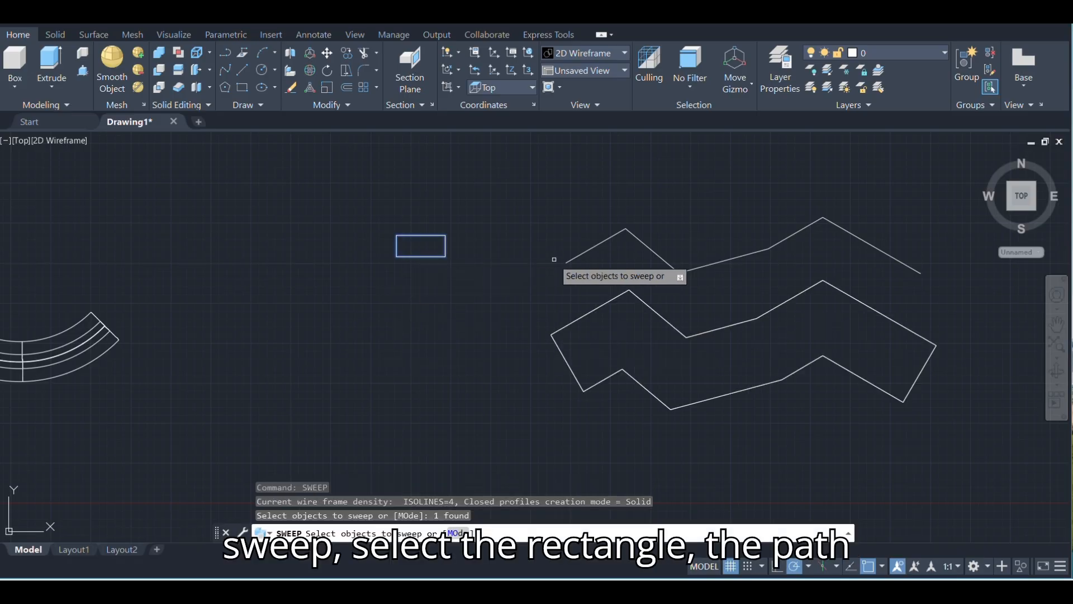
key(Return)
click(573, 251)
click(462, 264)
key(Escape)
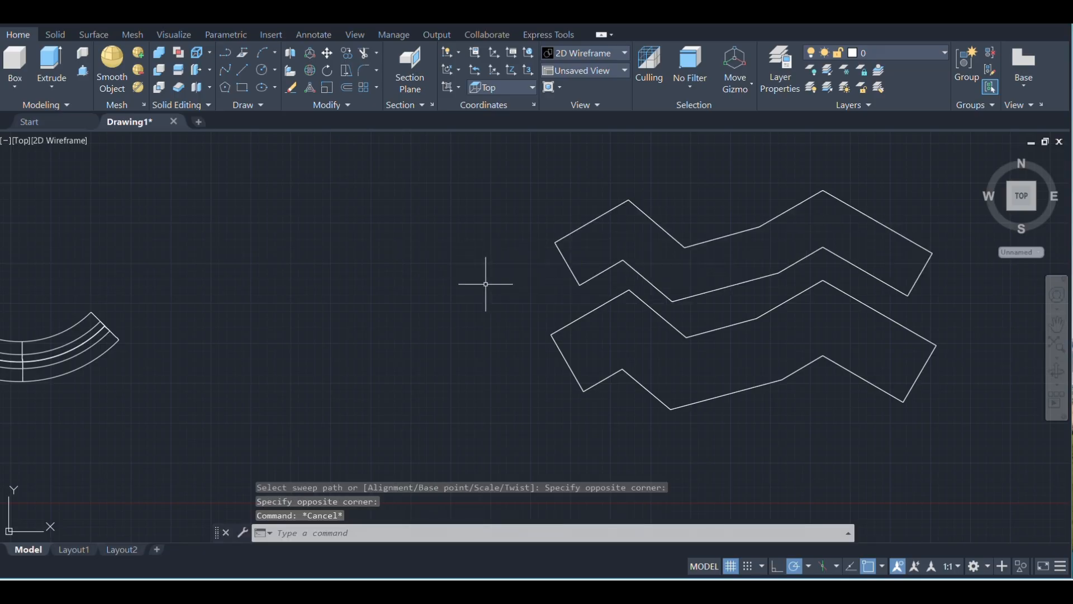
Orbit to a 3D view that shows the near end faces of both zigzag solids.
scroll(599, 308, down, 4)
shift+middle_drag(515, 341, 618, 283)
scroll(584, 433, up, 5)
shift+middle_drag(532, 441, 485, 326)
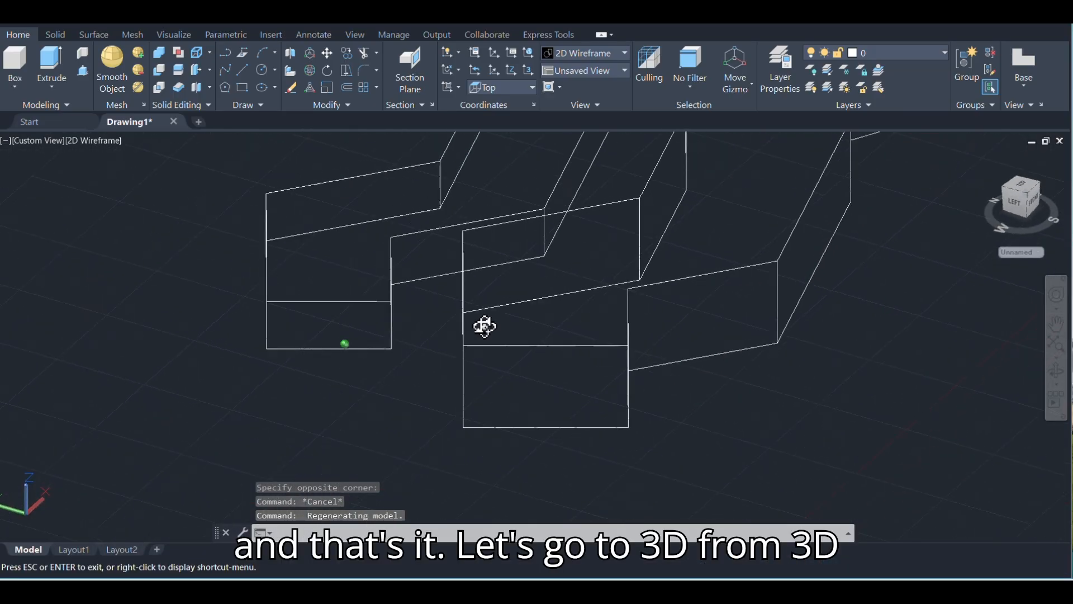
scroll(484, 358, up, 2)
shift+middle_drag(484, 419, 492, 376)
scroll(493, 374, down, 4)
click(524, 398)
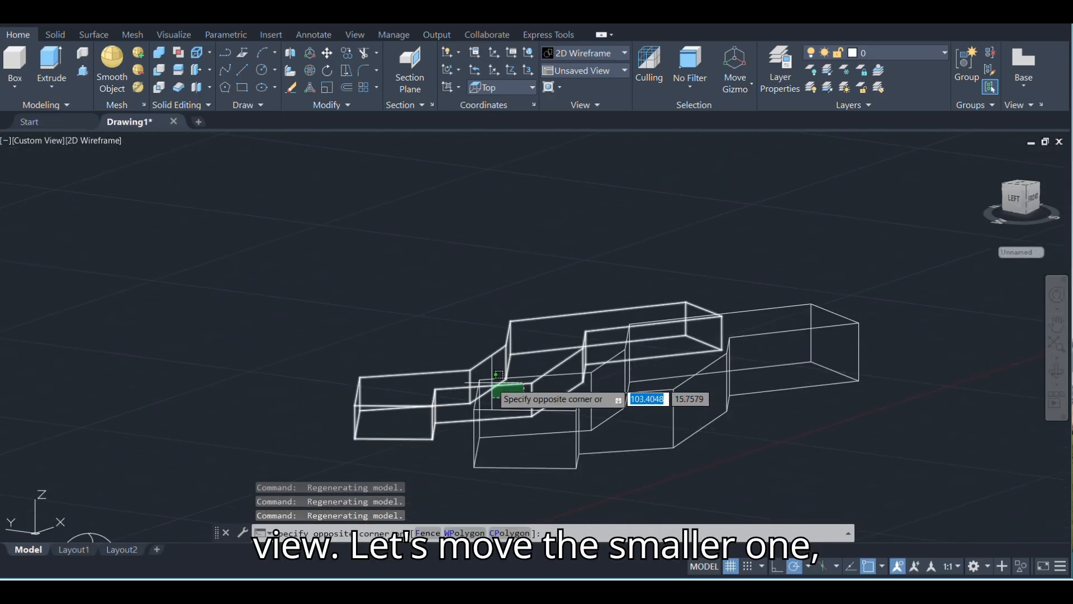
click(361, 395)
right_click(365, 392)
click(431, 124)
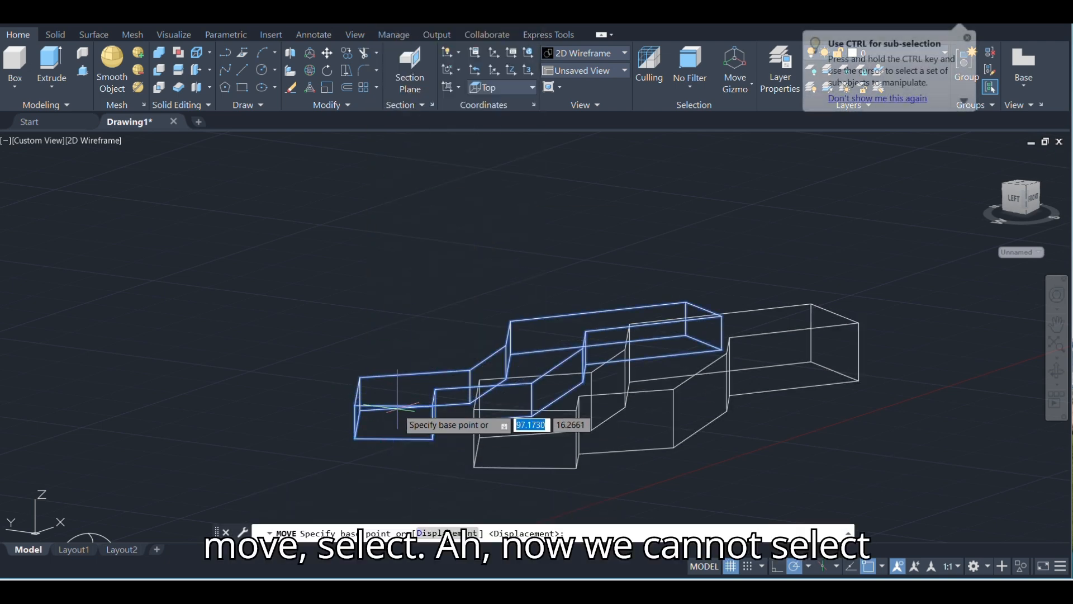
key(Escape)
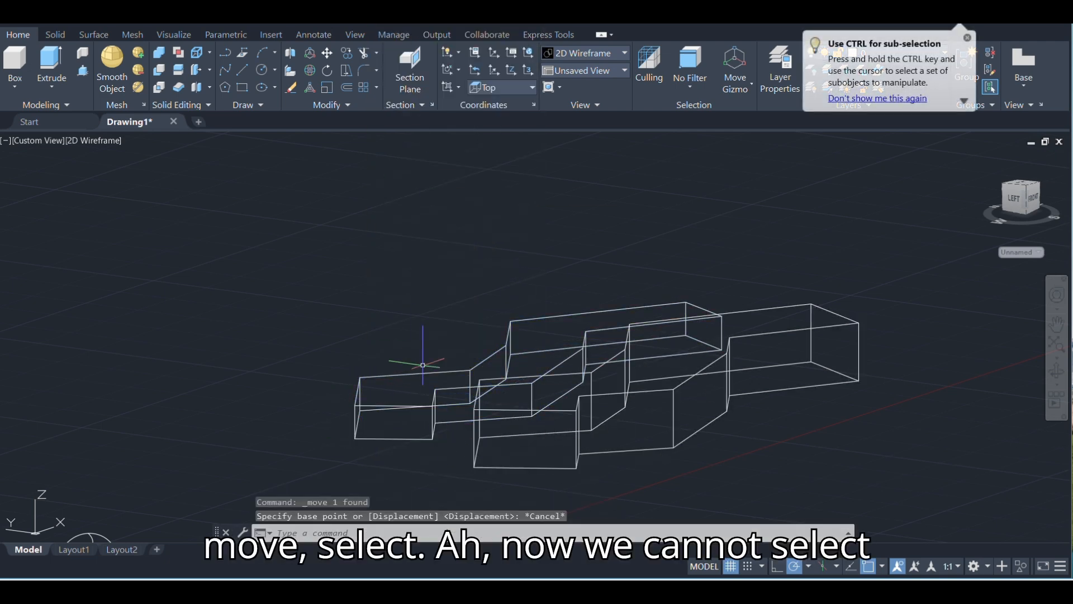
Align the UCS to the near end face of the smaller zigzag solid with the Face option.
scroll(426, 366, down, 6)
shift+middle_drag(429, 387, 433, 425)
scroll(431, 366, up, 6)
scroll(406, 337, up, 2)
shift+middle_drag(405, 338, 408, 311)
text(Ucs)
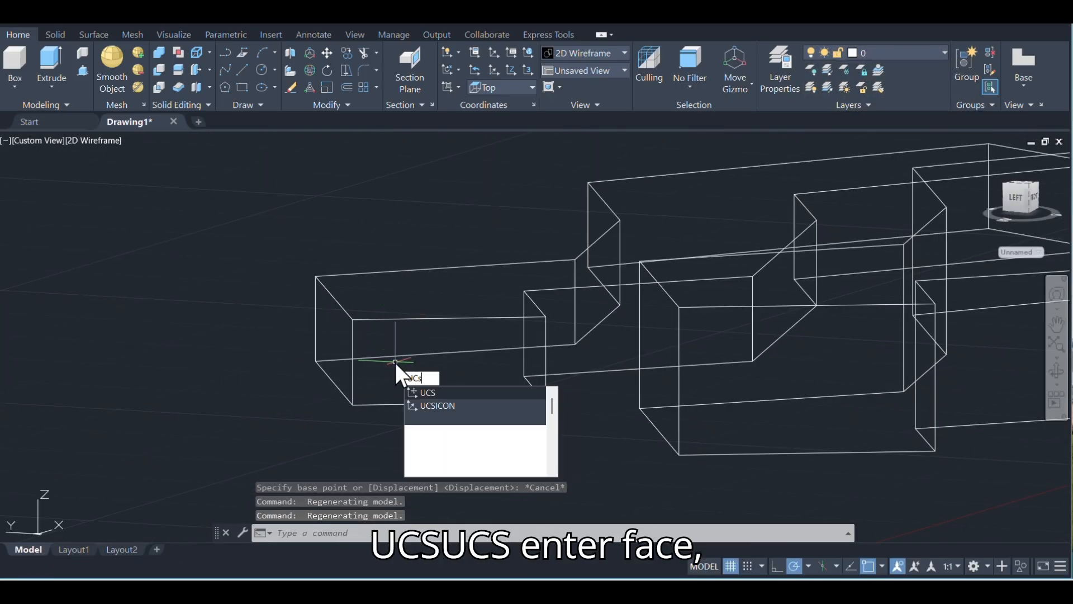
key(Return)
click(441, 533)
click(396, 342)
key(Return)
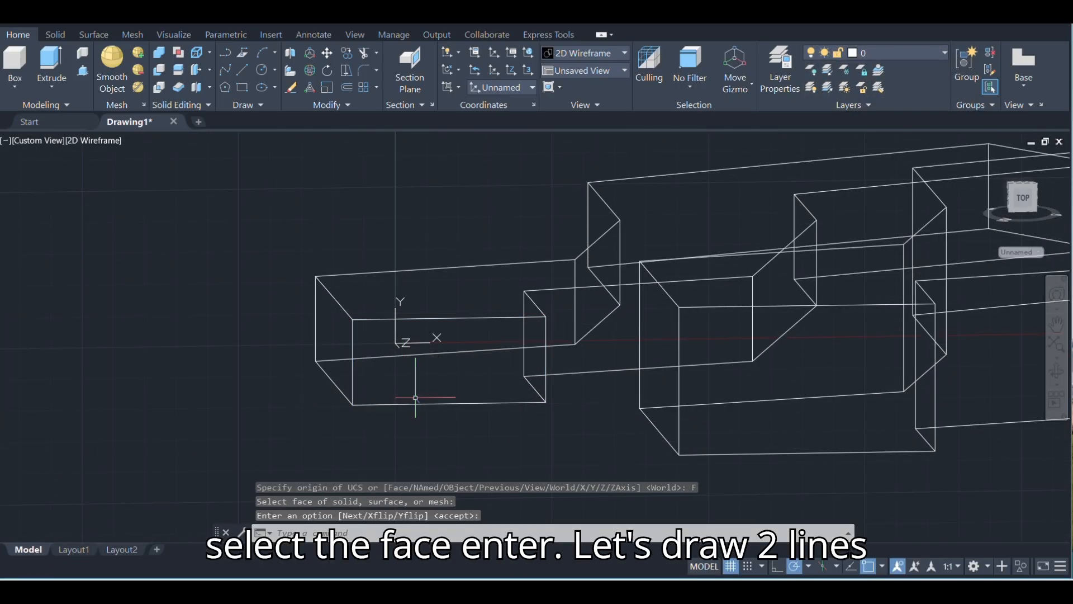
Draw two corner-to-corner diagonal lines across the near end face of the smaller zigzag solid.
text(l)
key(Return)
click(544, 318)
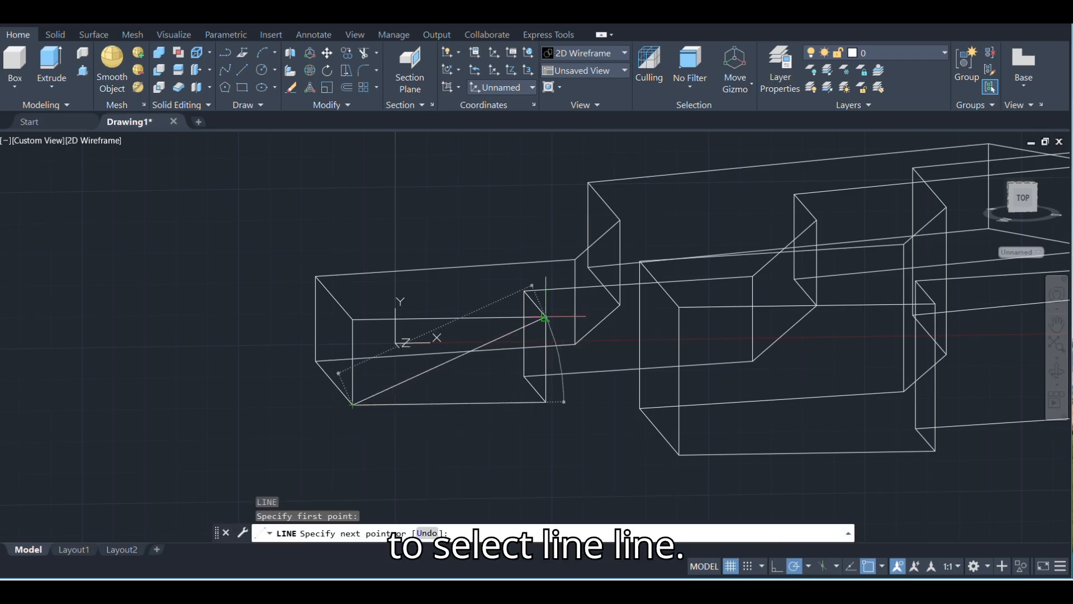
key(Return)
key(Return)
click(353, 319)
key(Escape)
Draw two crossing diagonal lines between opposite corners of the larger zigzag solid's near end face.
scroll(526, 360, down, 4)
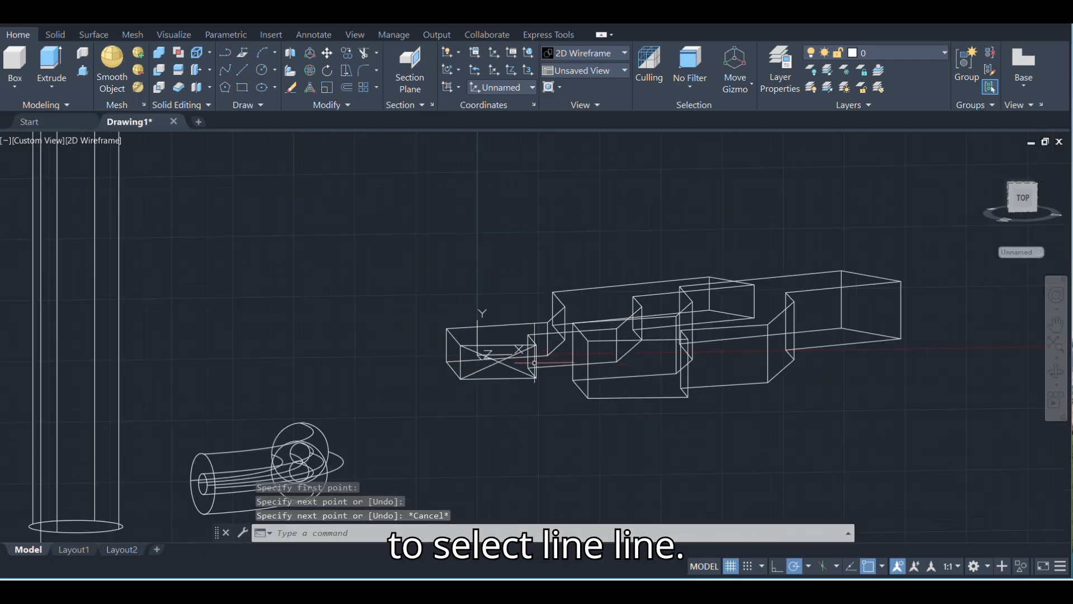
scroll(895, 408, up, 2)
scroll(597, 405, down, 2)
scroll(507, 362, up, 2)
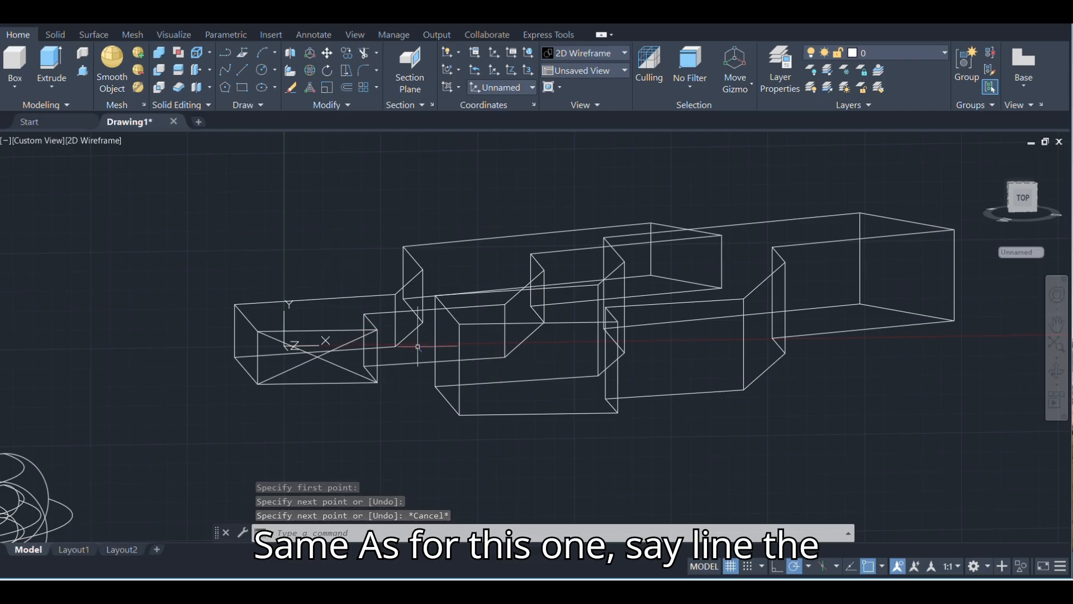
text(l)
key(Return)
click(460, 324)
click(618, 413)
key(Escape)
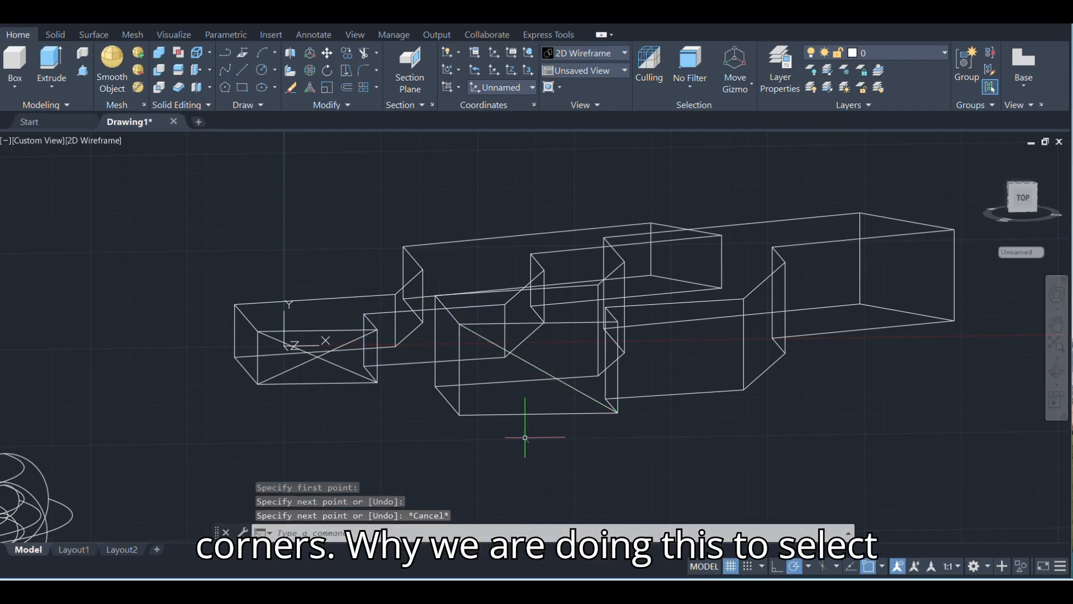
key(Return)
click(460, 415)
scroll(603, 326, up, 3)
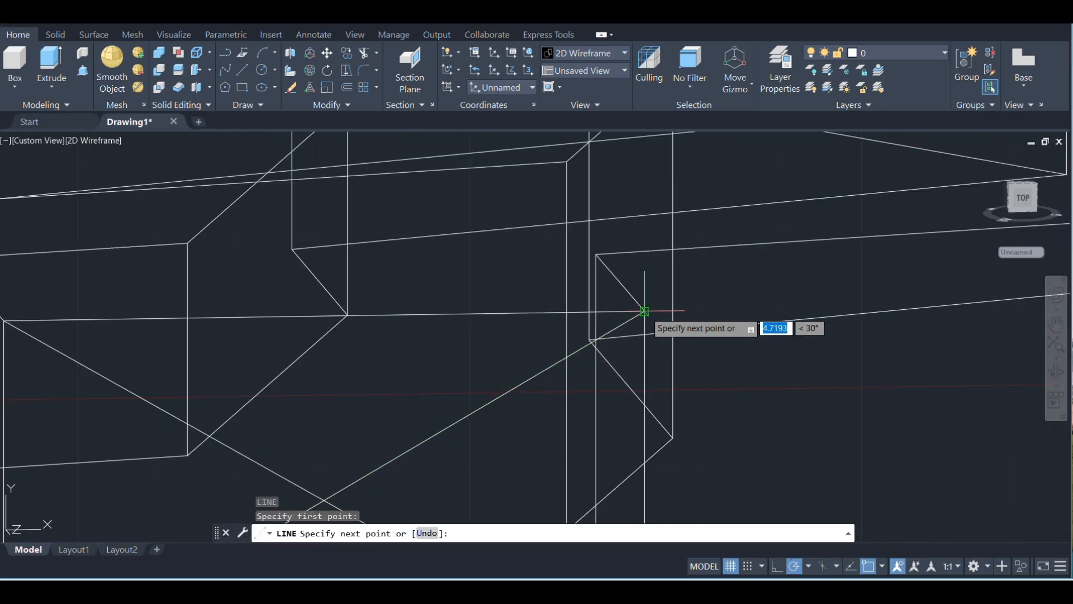
click(643, 312)
key(Escape)
Move the smaller solid and its diagonals from their crossing point to the diagonals' crossing point on the larger solid's end face.
scroll(603, 339, down, 4)
scroll(475, 368, up, 2)
click(438, 407)
click(322, 225)
right_click(322, 225)
click(374, 330)
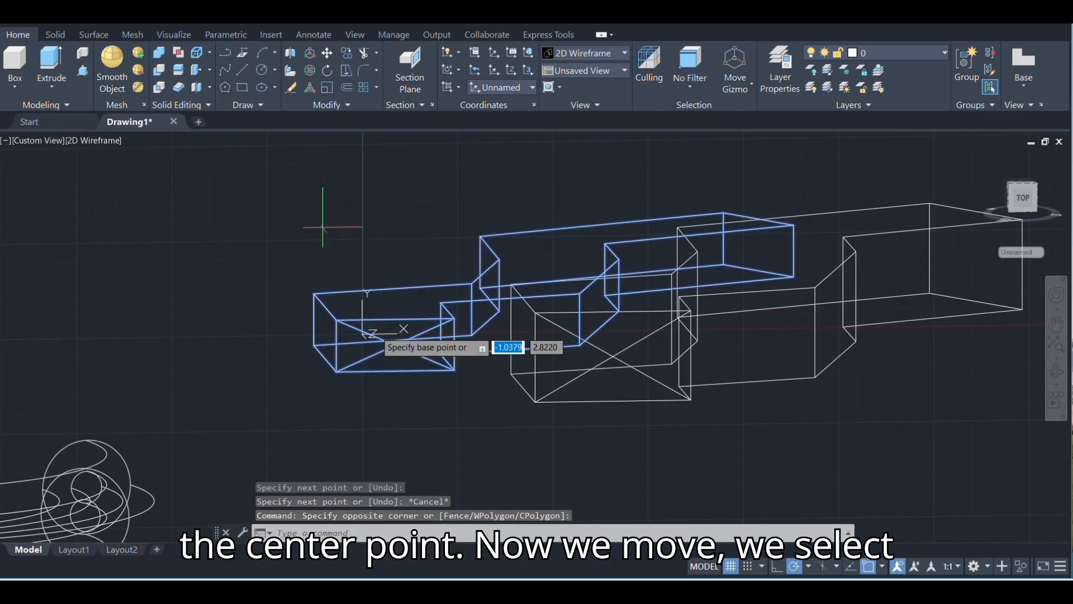
click(395, 344)
scroll(615, 357, up, 5)
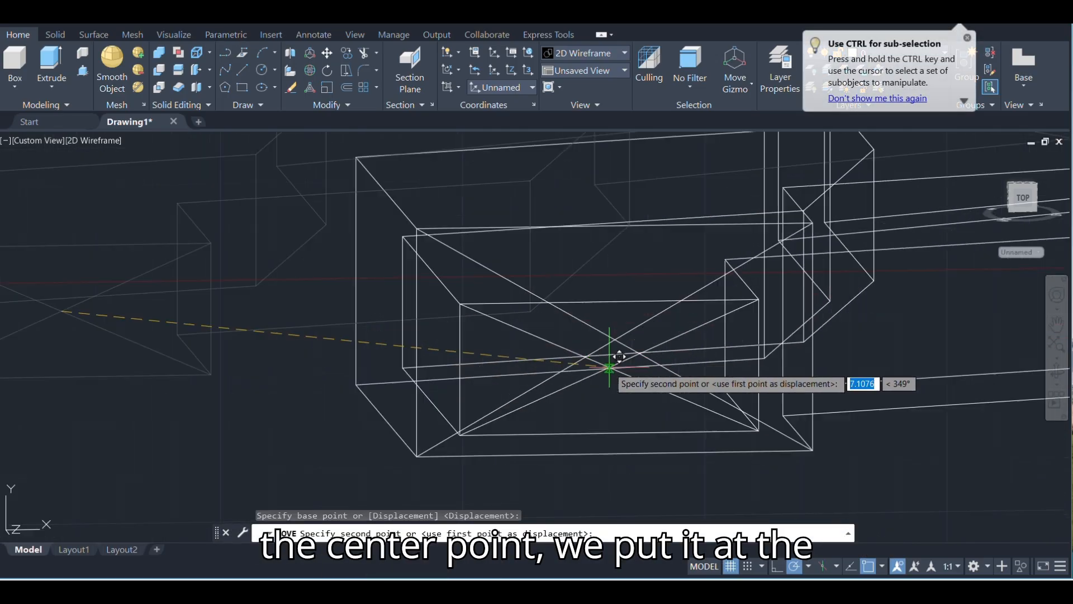
click(616, 297)
Inspect the nested zigzag solids in the Shaded visual style, and return to 2D Wireframe.
scroll(573, 367, down, 6)
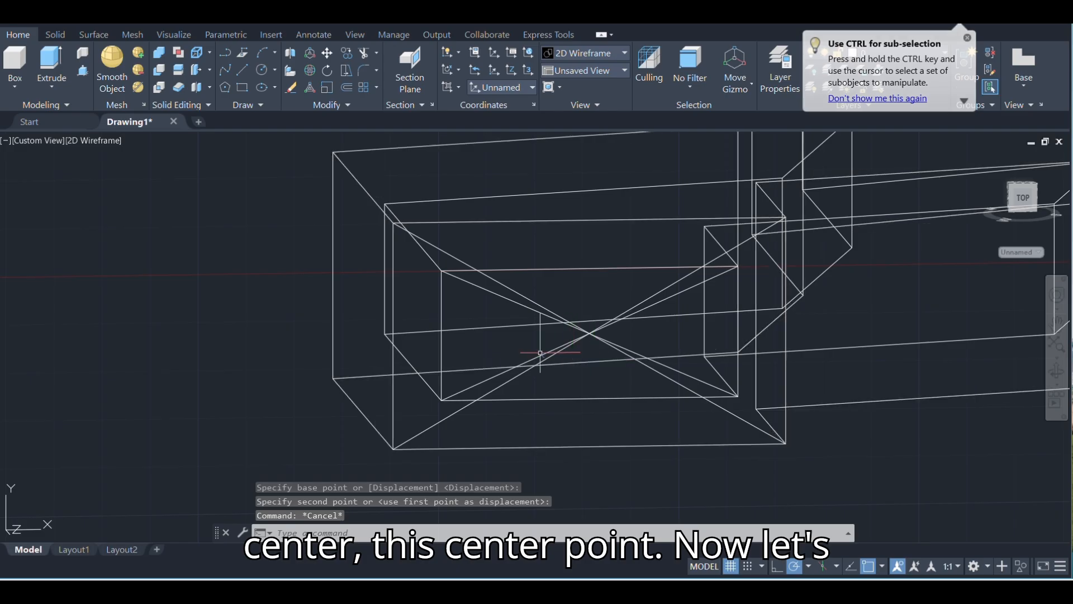
click(109, 142)
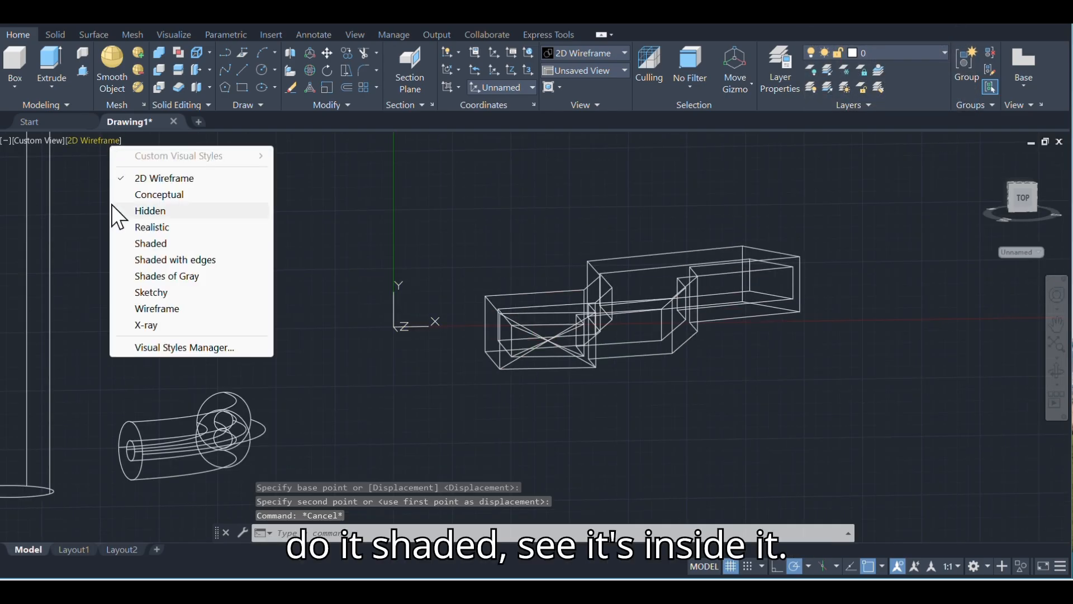
click(166, 246)
scroll(671, 342, up, 5)
mouse_move(384, 286)
shift+middle_down()
mouse_move(420, 399)
mouse_move(384, 312)
mouse_move(313, 212)
shift+middle_up()
click(88, 143)
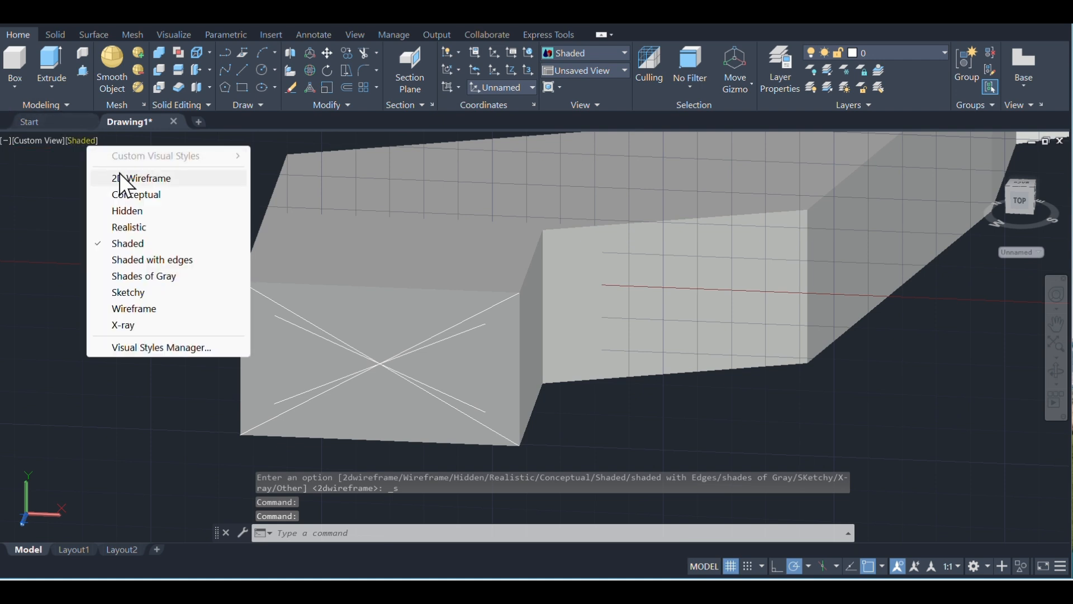
click(121, 175)
Subtract the inner zigzag solid from the outer one.
text(subtract)
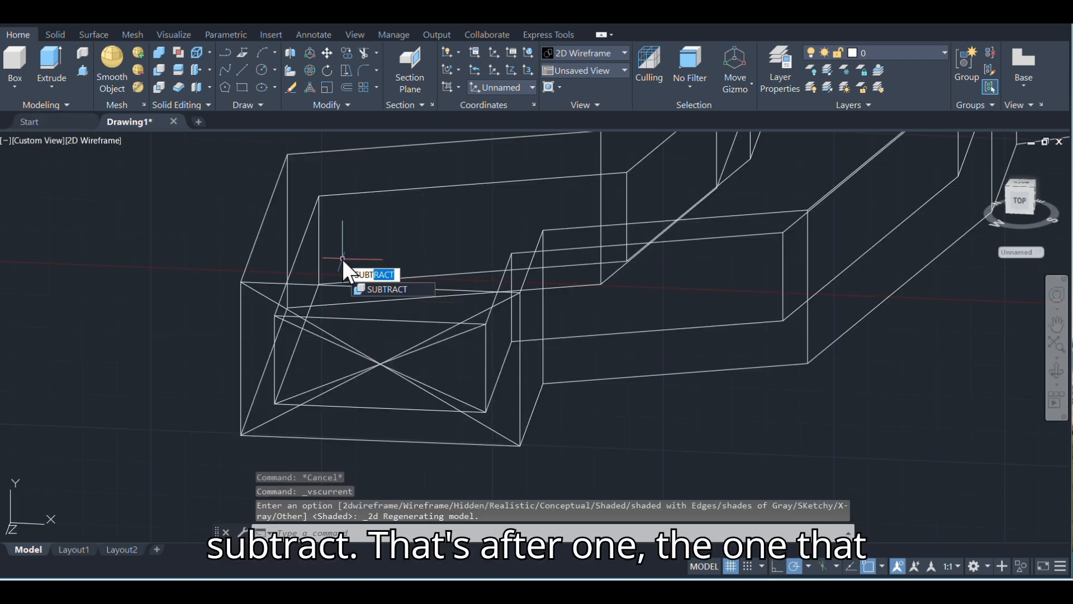
key(Return)
click(242, 272)
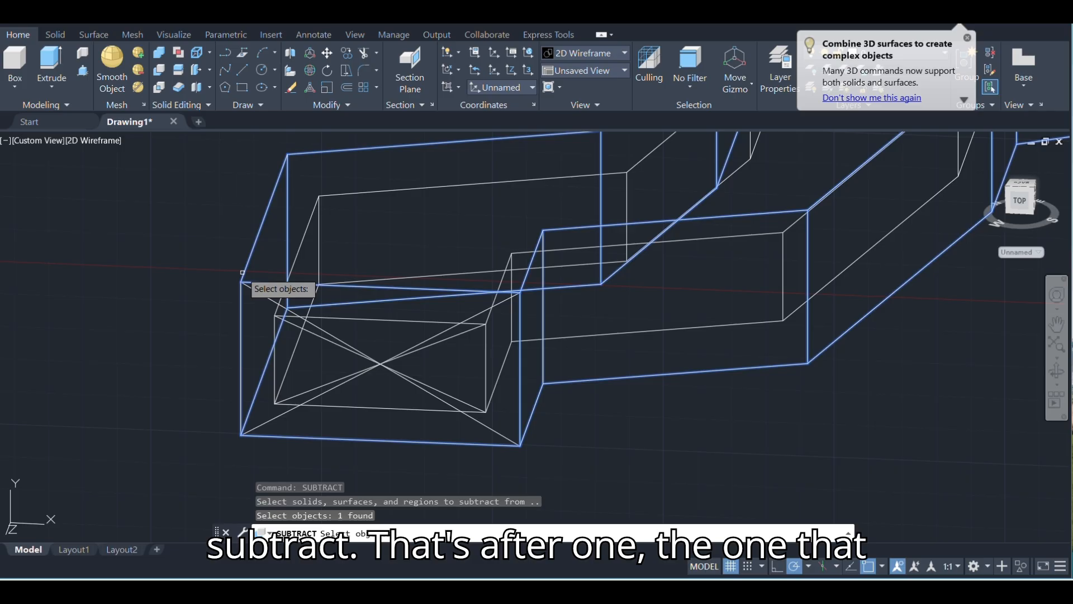
key(Return)
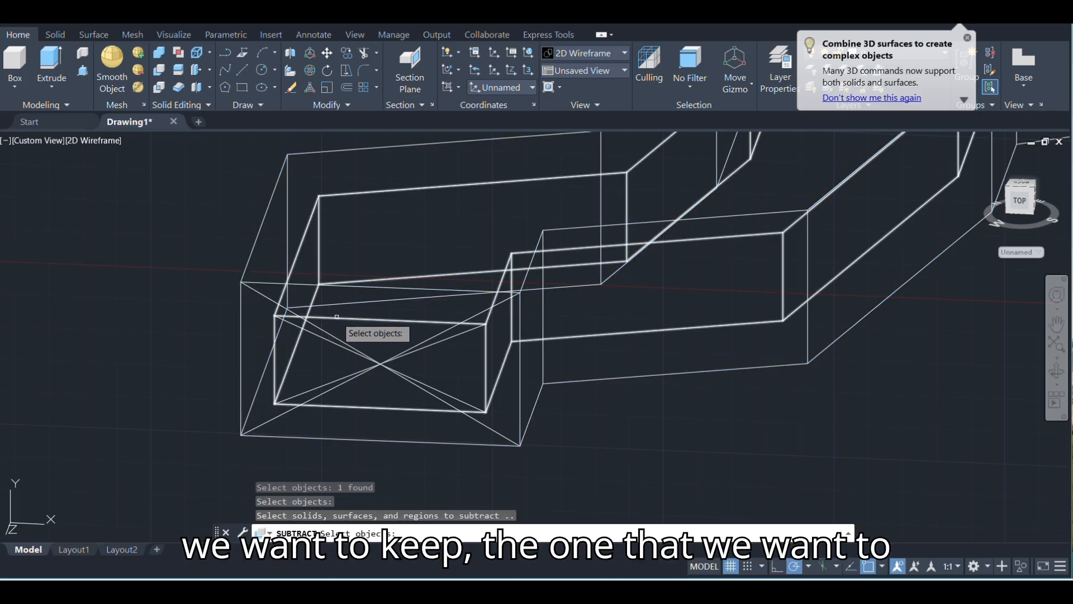
click(336, 317)
key(Return)
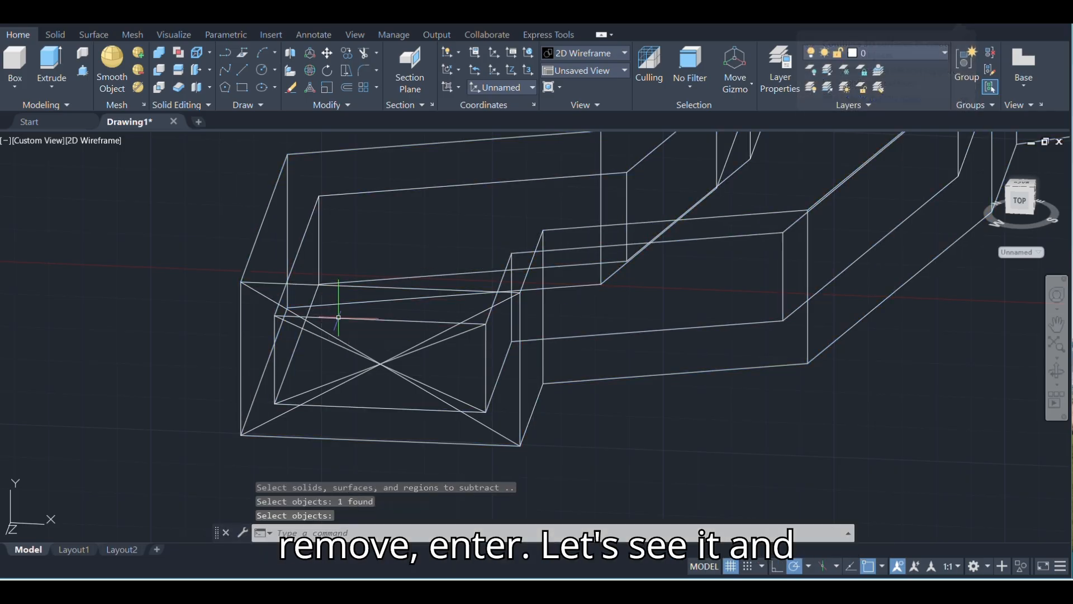
Set the visual style to Shaded and delete the diagonal construction lines on the hollow zigzag solid's end face.
click(94, 142)
click(133, 243)
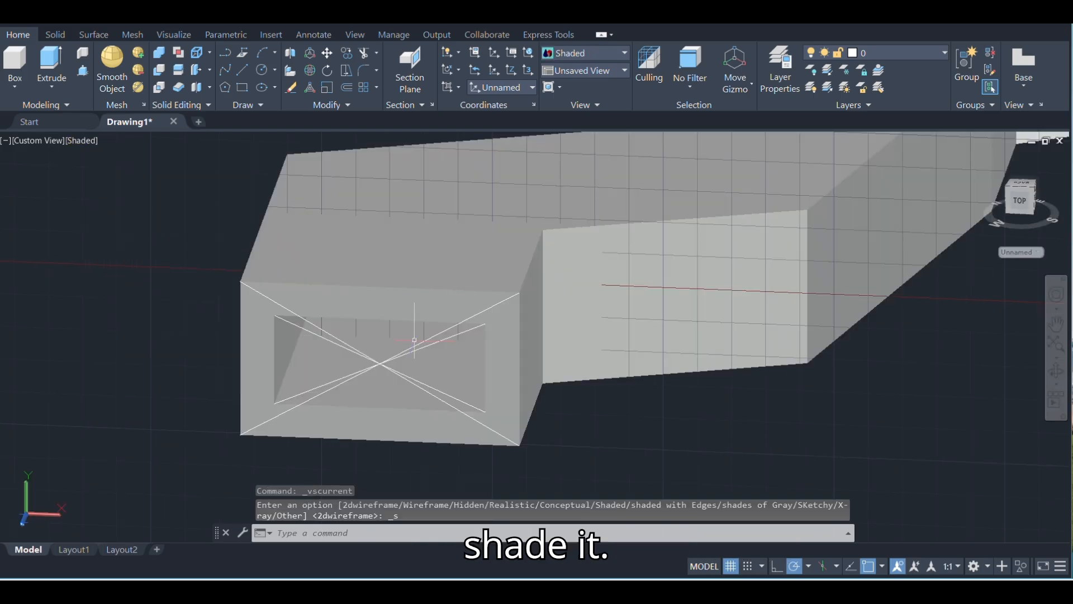
scroll(508, 302, down, 5)
click(514, 316)
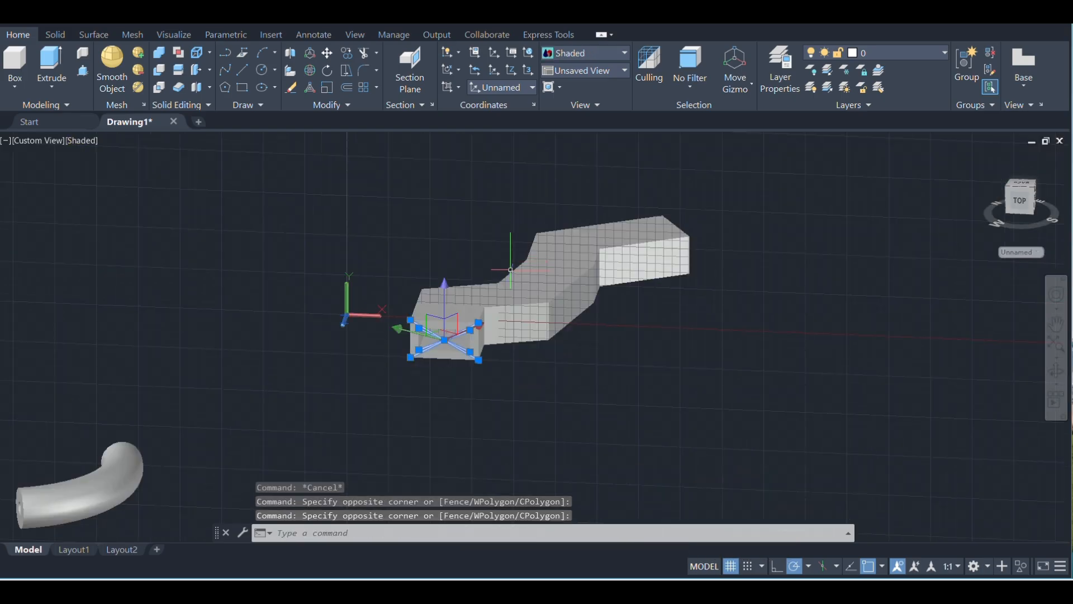
key(Delete)
mouse_move(514, 316)
shift+middle_down()
mouse_move(617, 350)
mouse_move(559, 330)
mouse_move(487, 240)
mouse_move(733, 223)
mouse_move(821, 234)
mouse_move(721, 184)
mouse_move(771, 213)
mouse_move(949, 211)
mouse_move(895, 218)
shift+middle_up()
scroll(421, 225, down, 5)
middle_drag(254, 237, 518, 318)
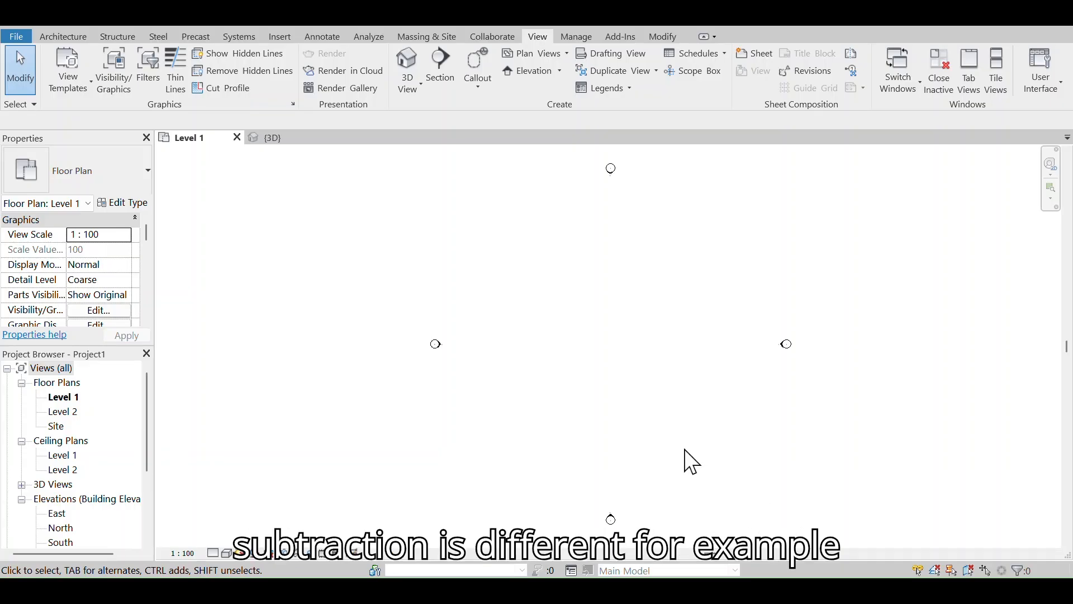
Switch to Revit, draw a horizontal Generic - 200mm wall between the side elevation markers on Level 1, and open the North elevation.
click(60, 38)
click(57, 73)
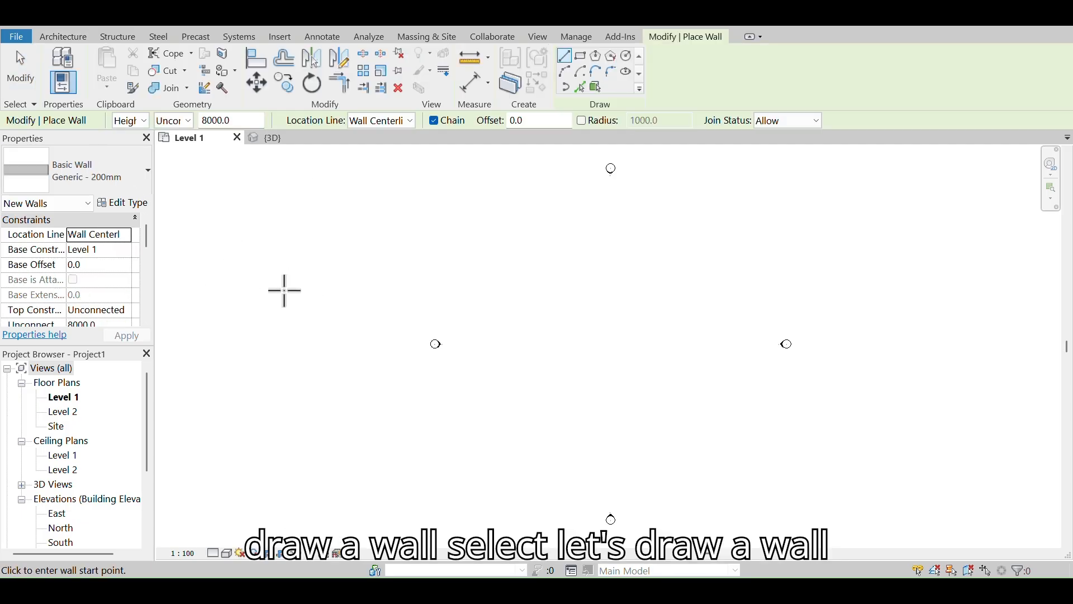
click(484, 341)
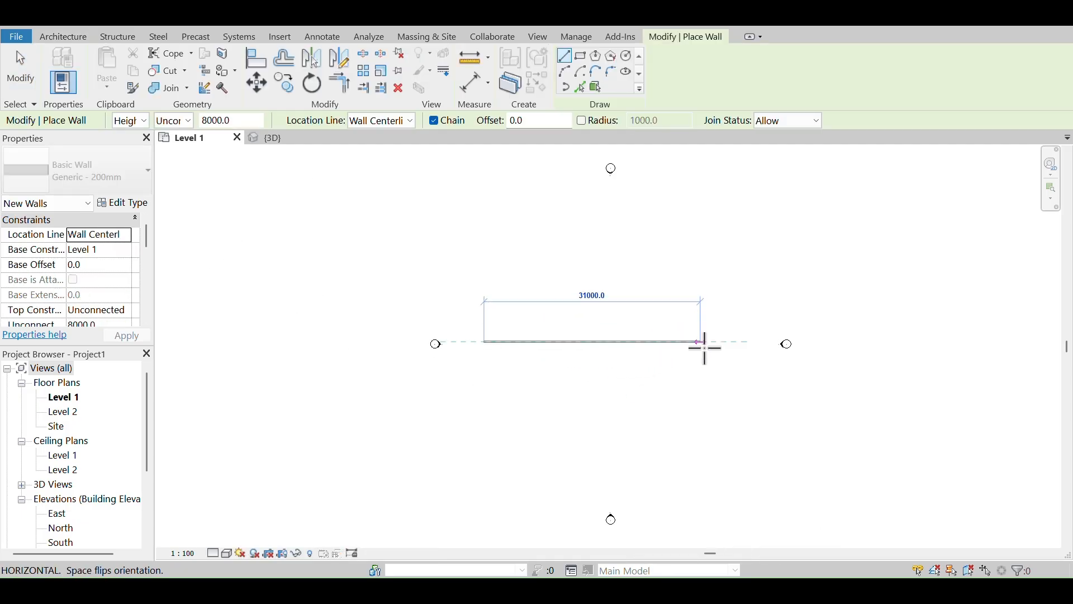
click(722, 341)
key(Escape)
middle_drag(647, 364, 575, 343)
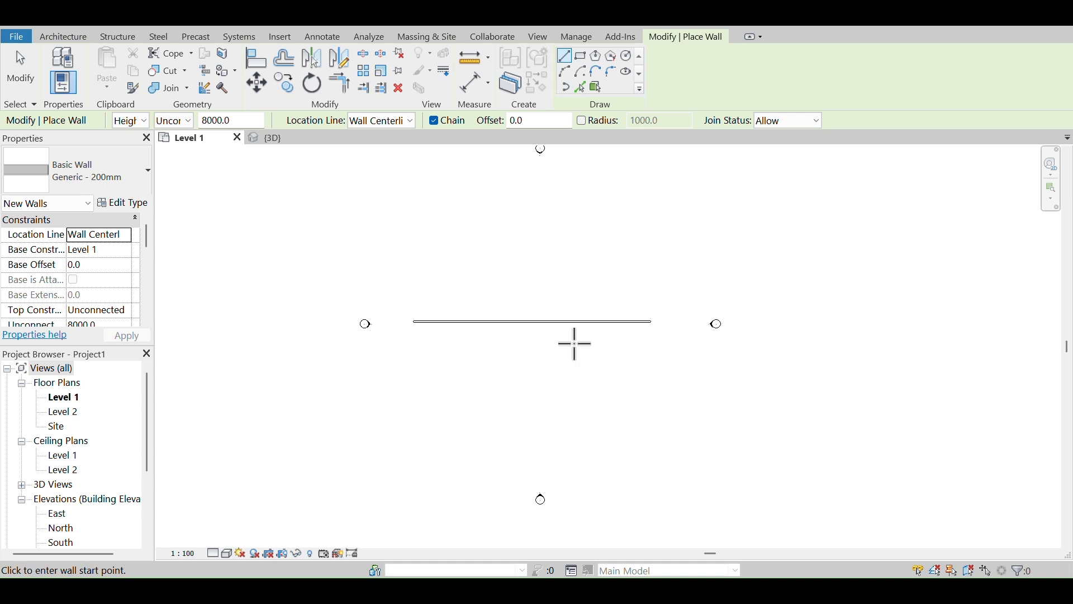
double_click(61, 529)
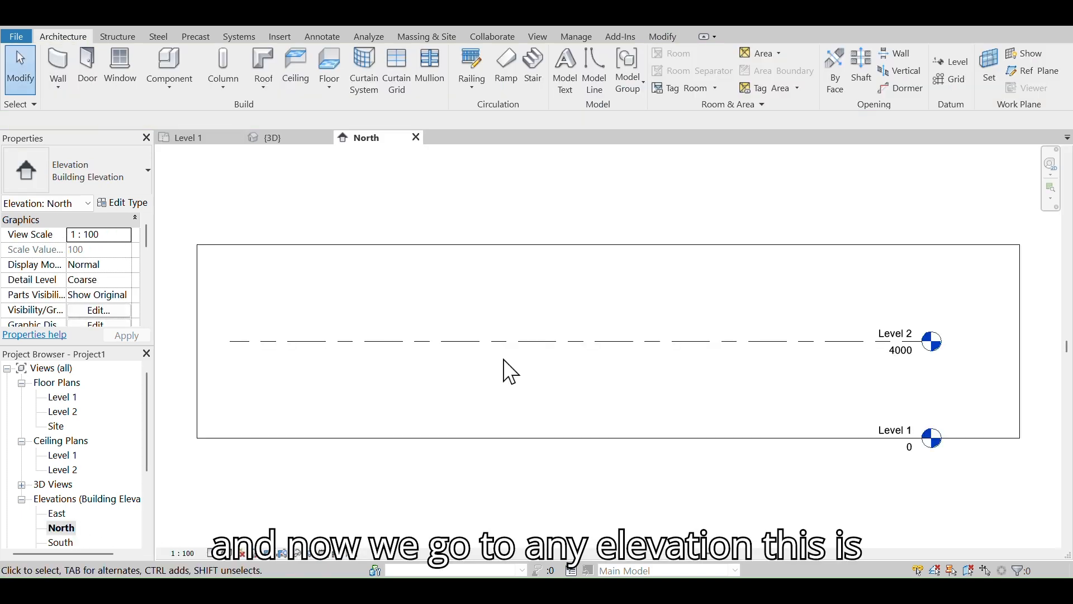
Create an in-place model component in the Doors category, keeping the default name.
scroll(506, 372, down, 2)
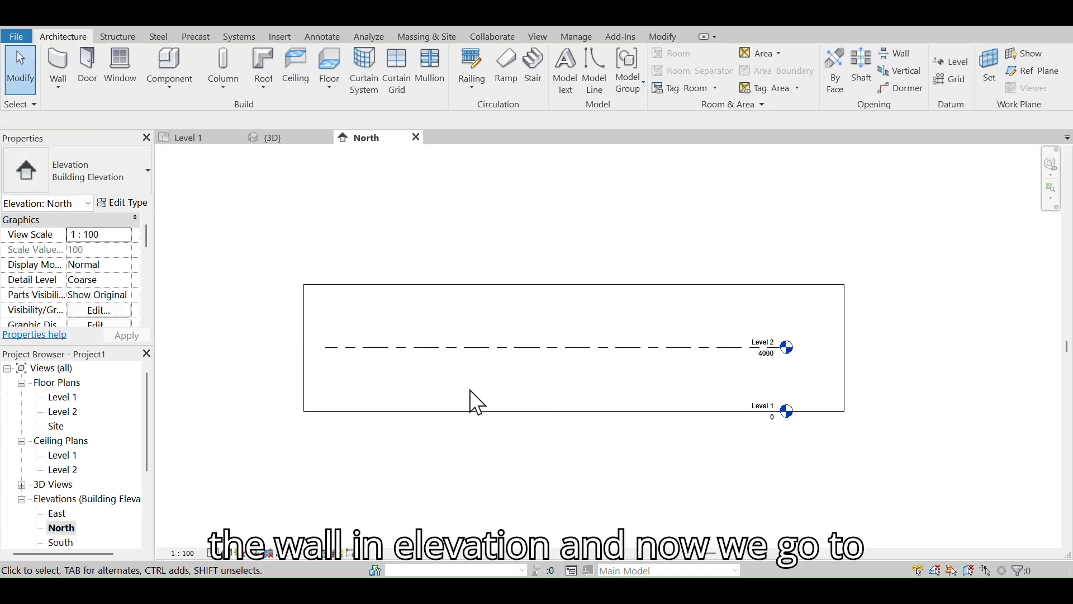
click(184, 84)
click(207, 161)
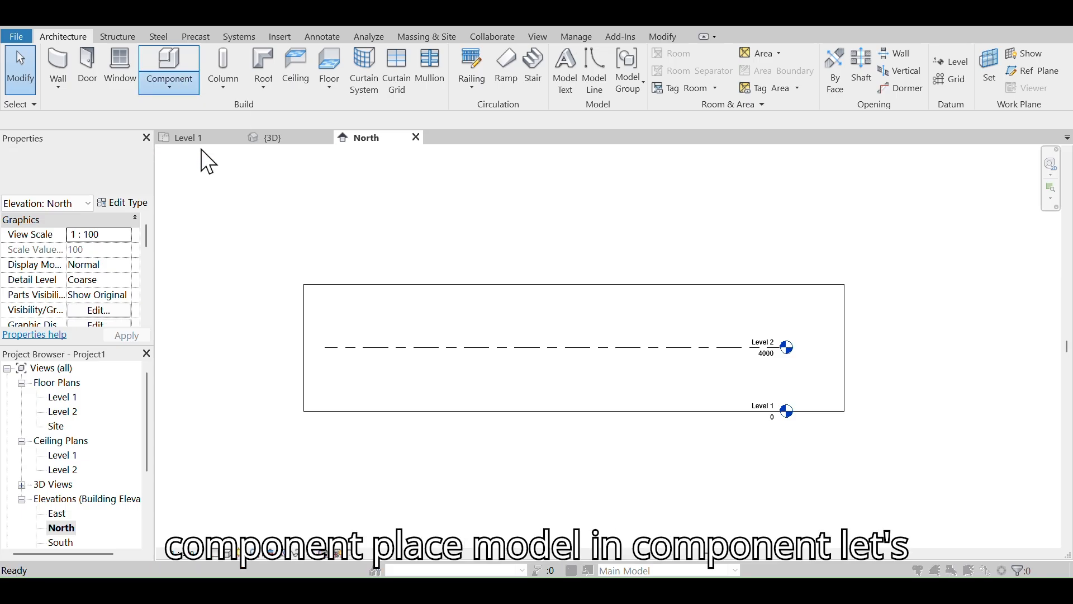
scroll(503, 301, down, 3)
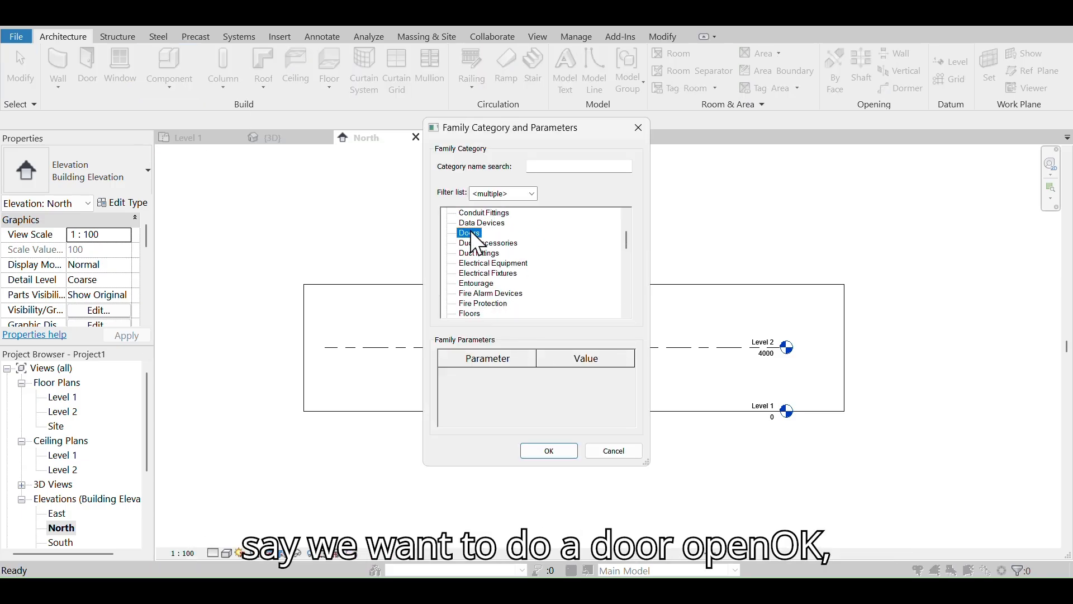
click(548, 451)
click(539, 324)
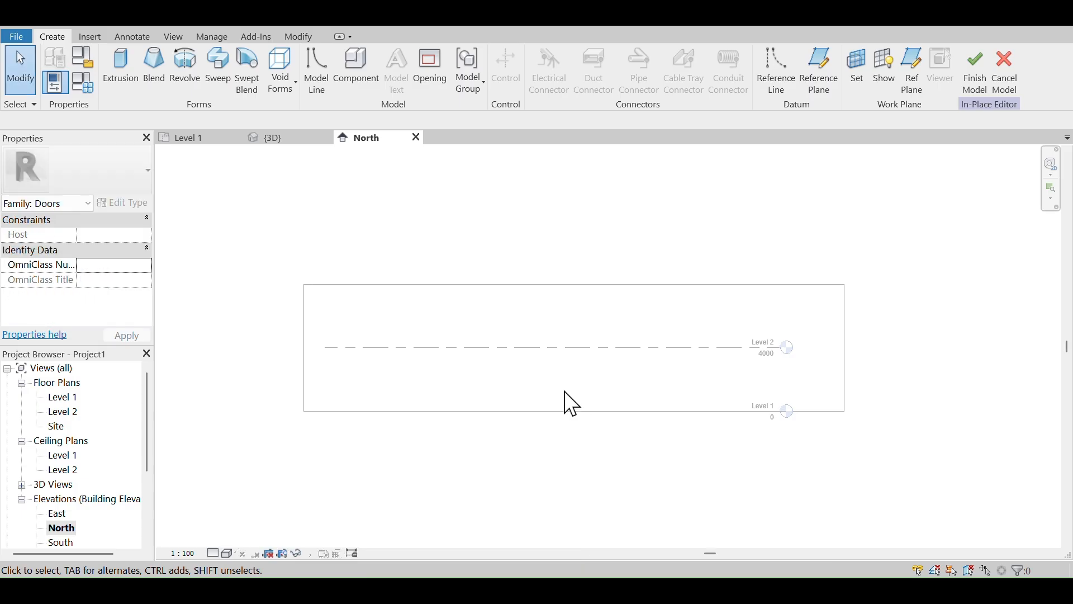
Start a void extrusion on the wall's face and sketch two door rectangles rising from its base, the narrower about 2100 by 4700 mm.
click(285, 78)
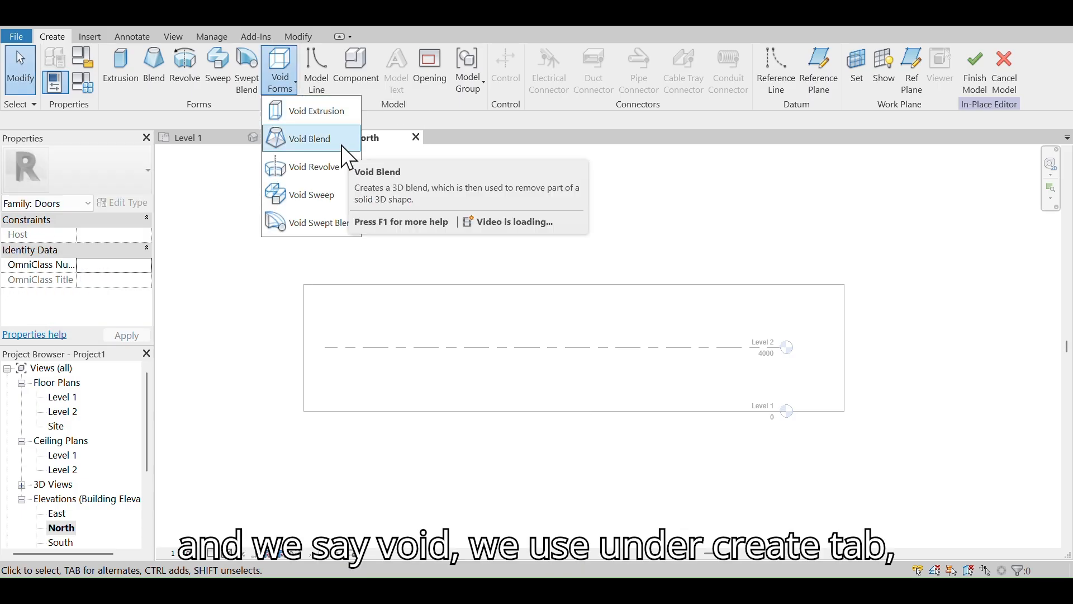
click(298, 115)
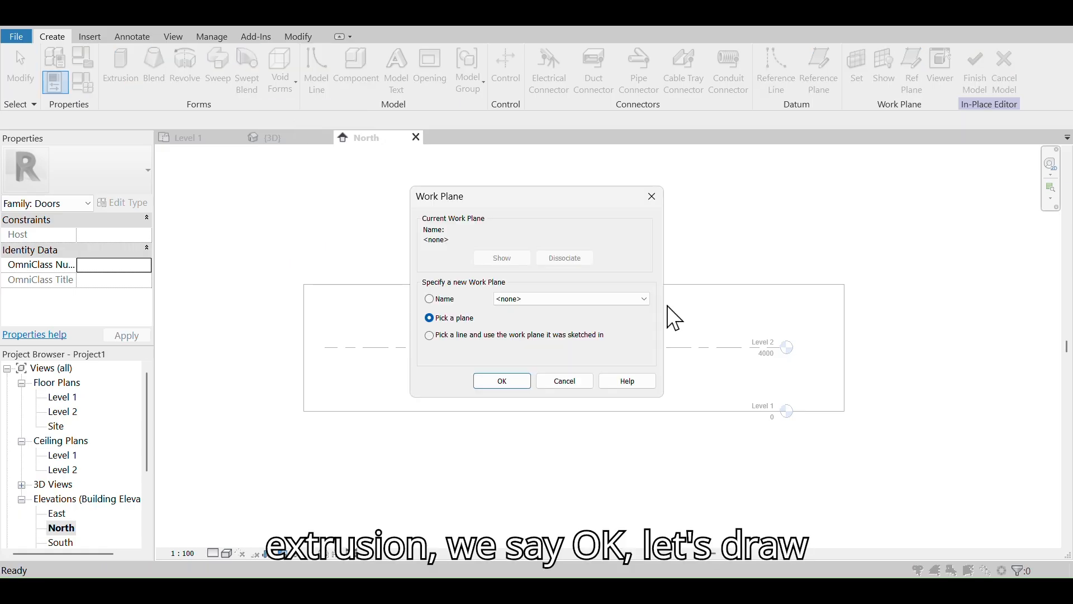
click(502, 382)
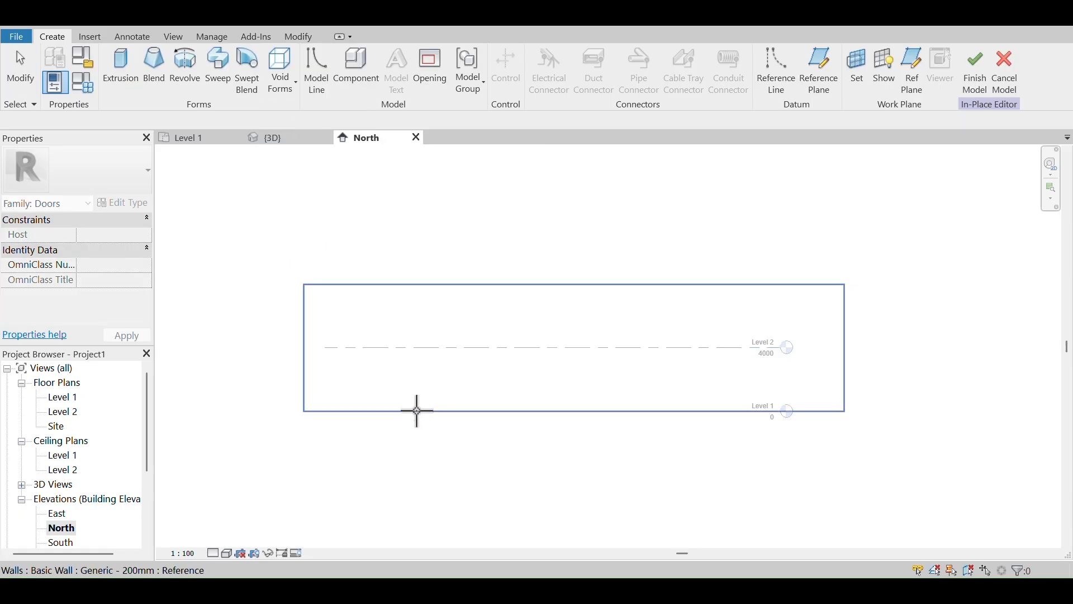
click(465, 366)
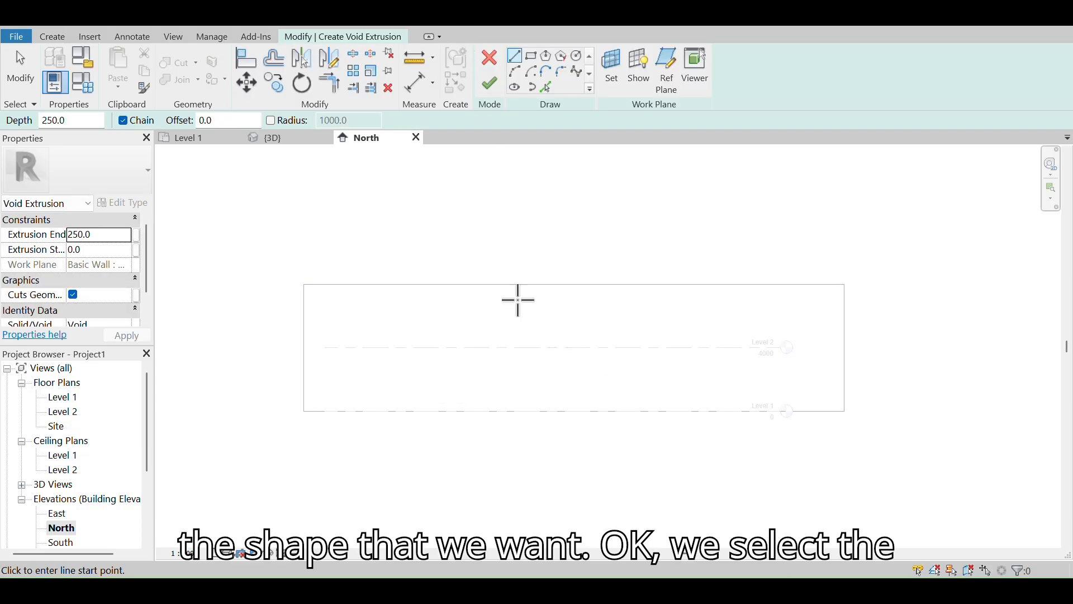
click(532, 56)
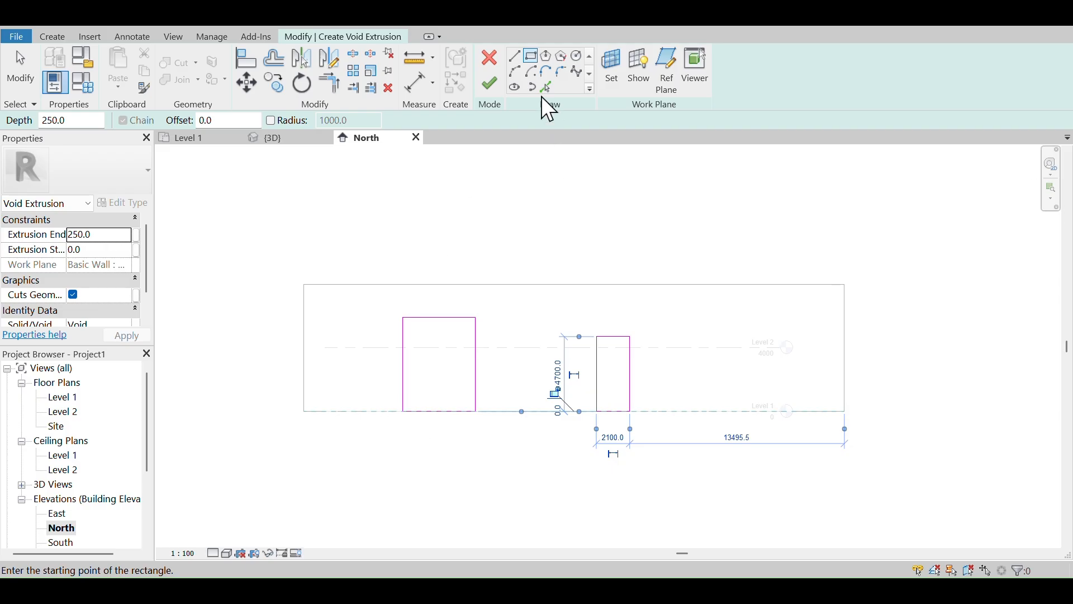
Sketch a six-sided inscribed polygon centred on the wall's base line beside the narrow rectangle, and delete its bottom edge.
click(546, 58)
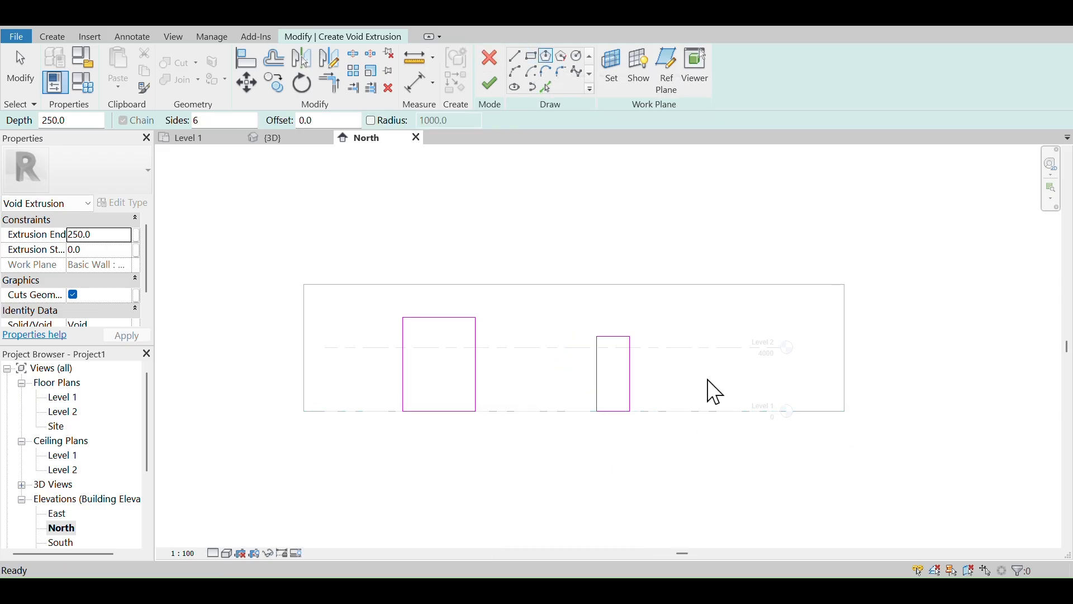
click(702, 412)
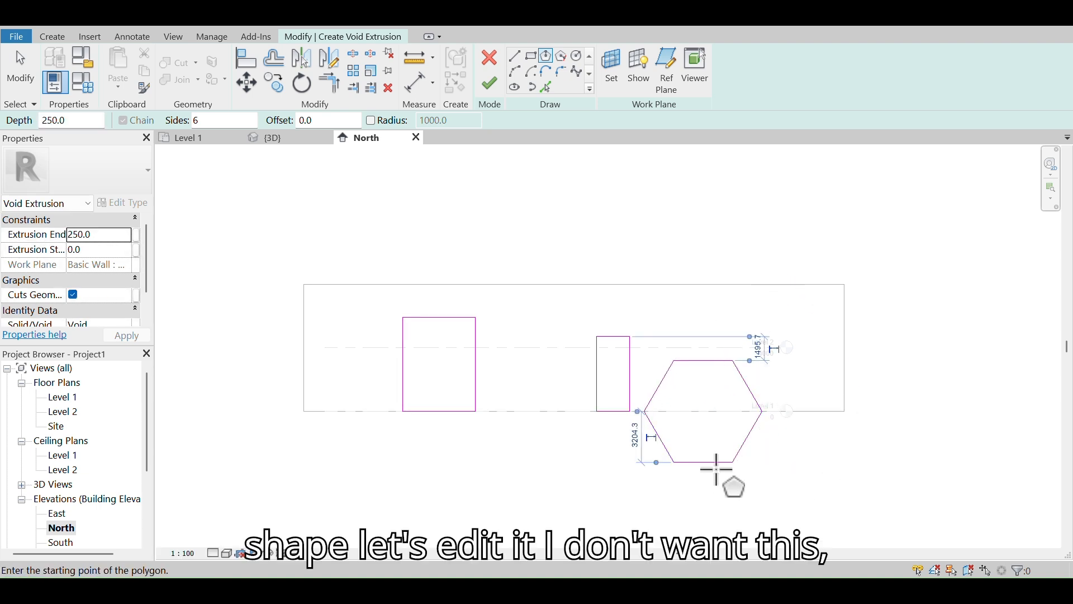
key(Escape)
click(710, 462)
key(Delete)
Close the polygon into a trapezoid along the wall's base, delete the leftover line below it, and finish the void sketch.
click(674, 458)
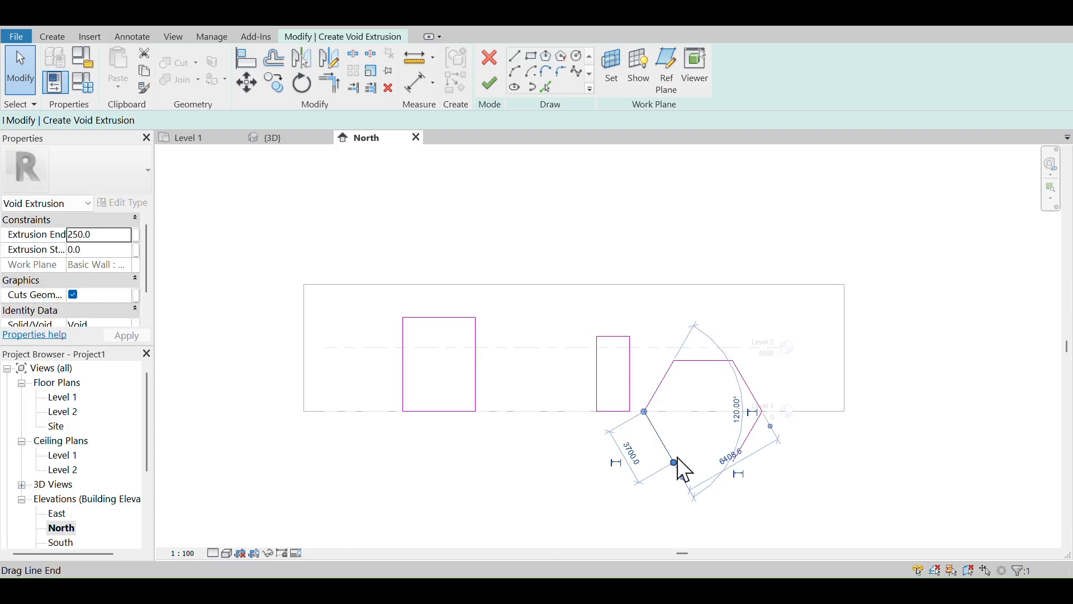
drag(674, 462, 761, 411)
click(745, 446)
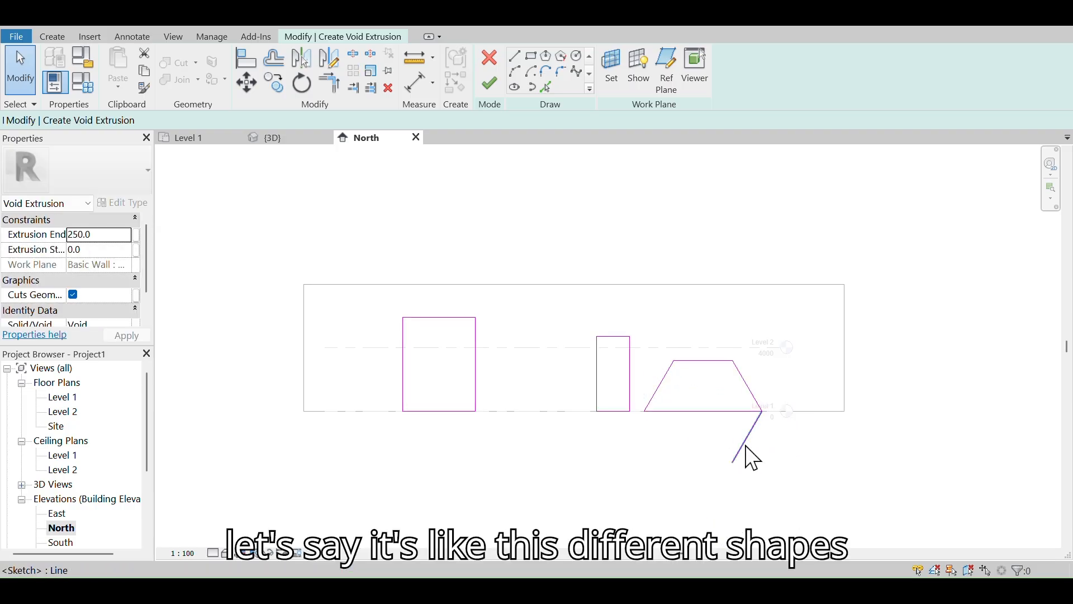
click(741, 447)
key(Delete)
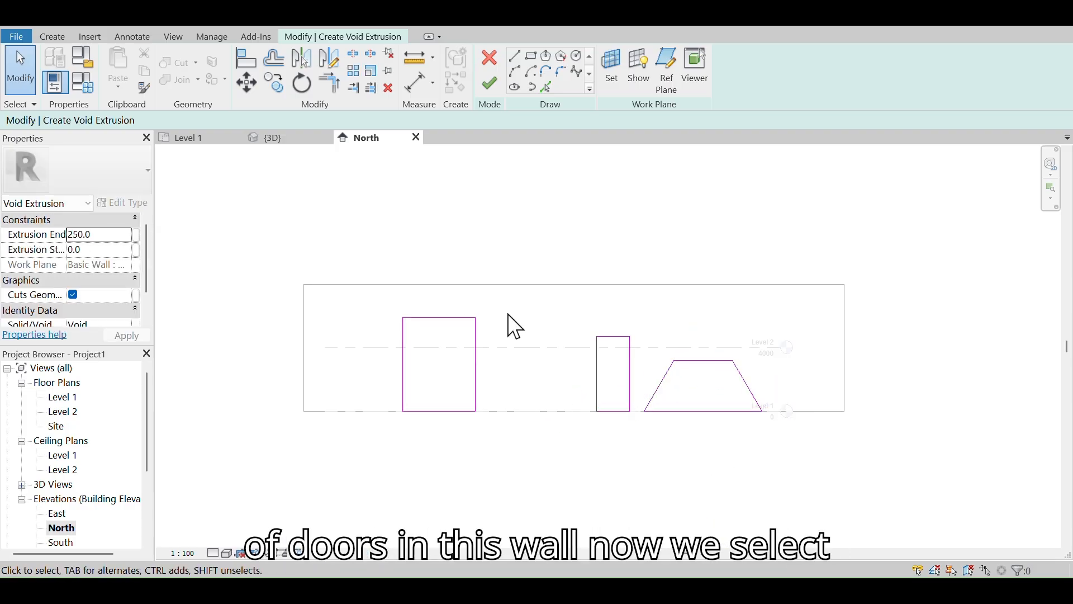
click(490, 91)
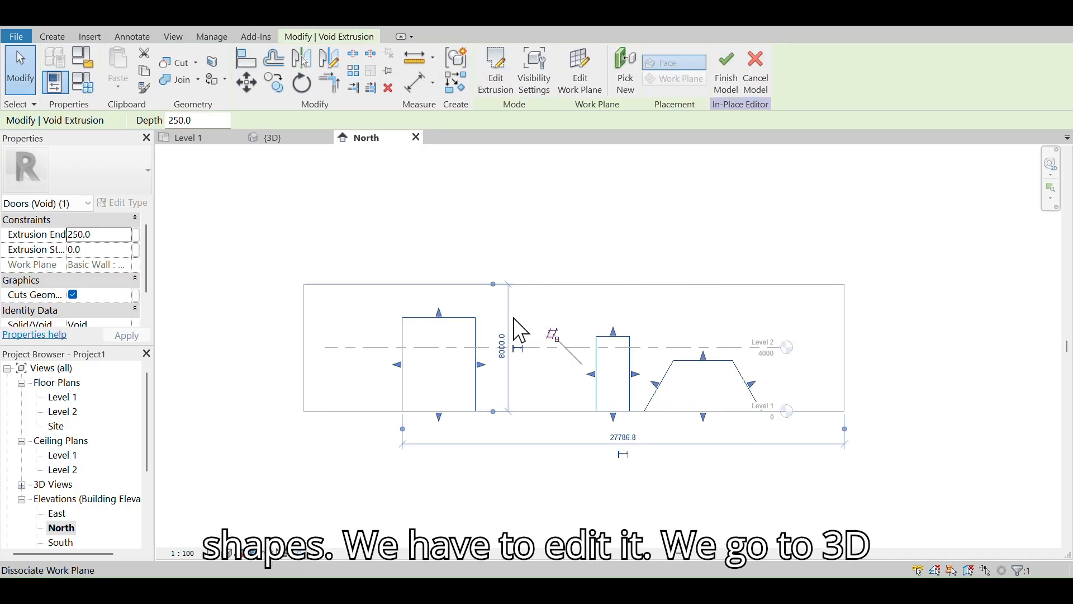
Open the {3D} view and set its visual style to Shaded.
click(266, 138)
scroll(509, 307, up, 4)
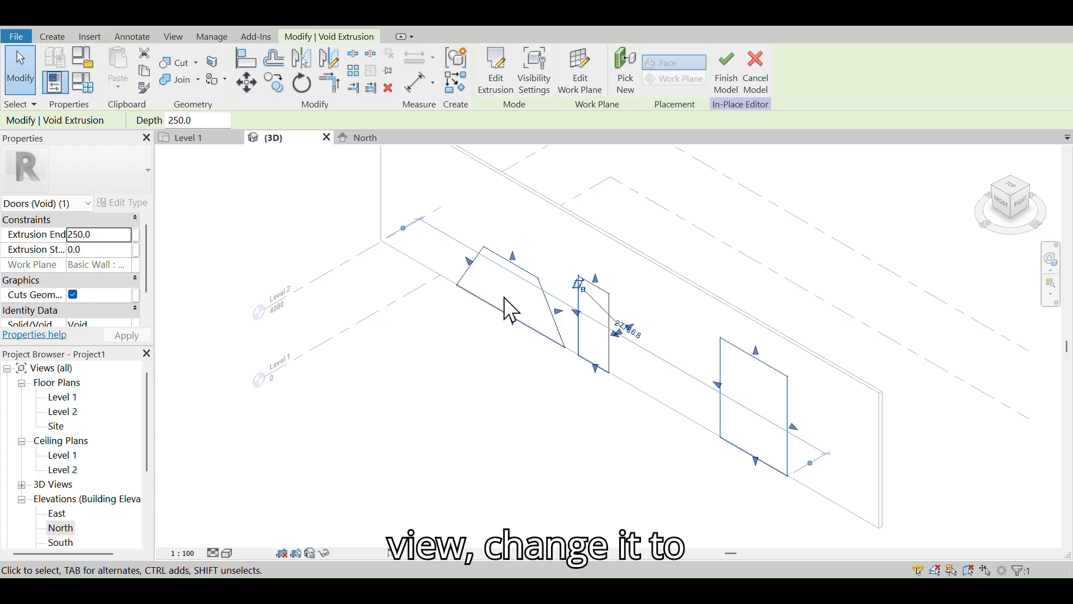
click(227, 552)
click(272, 509)
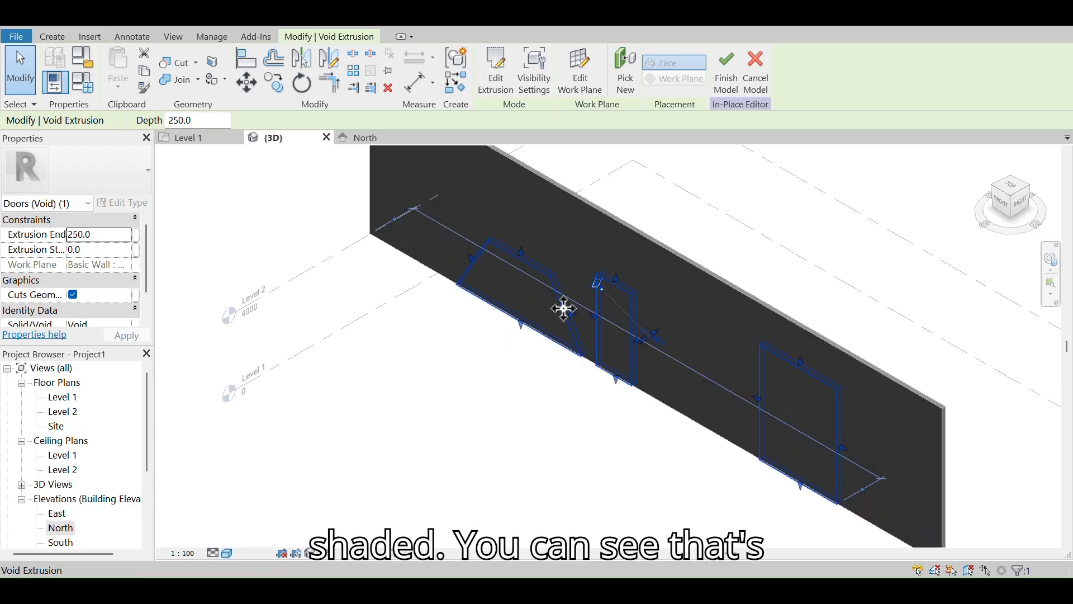
Stretch the void extrusion through both sides of the wall, from about -2280 to about 2050 mm.
shift+middle_drag(580, 333, 665, 348)
scroll(575, 321, up, 3)
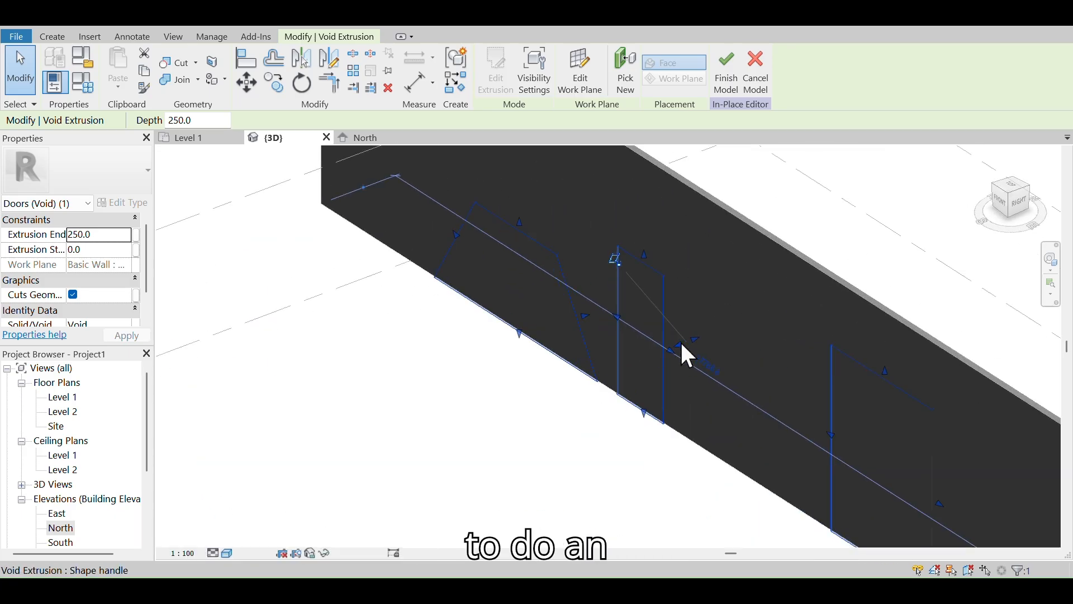
drag(680, 342, 629, 356)
drag(693, 339, 758, 327)
scroll(642, 363, down, 1)
scroll(643, 367, down, 3)
shift+middle_drag(632, 391, 745, 385)
middle_drag(649, 255, 619, 286)
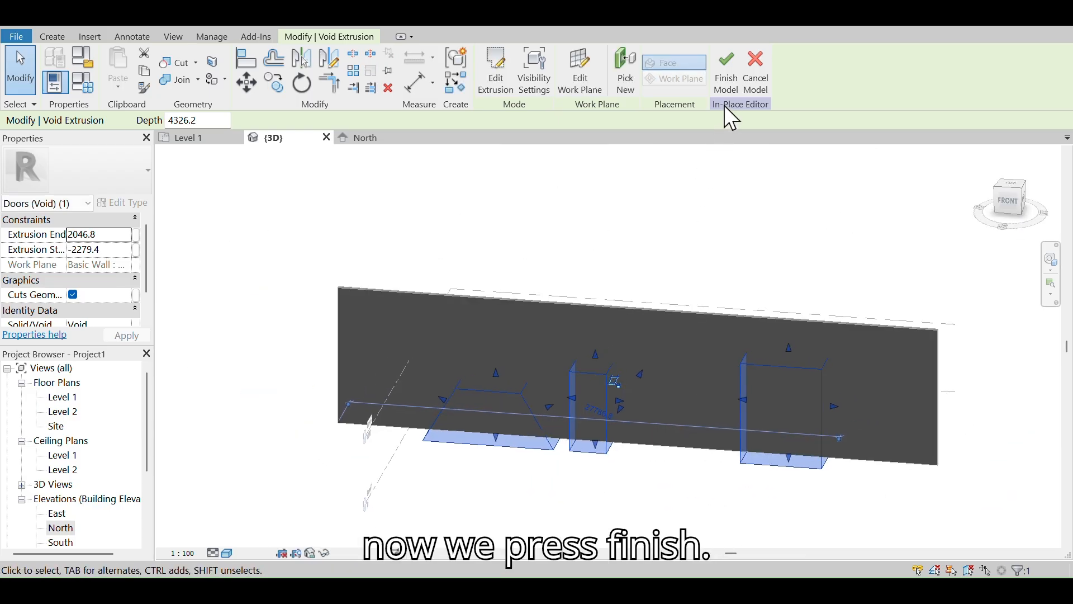
Cut the door-shaped voids out of the wall with the Cut tool and finish the in-place model.
click(722, 79)
click(668, 345)
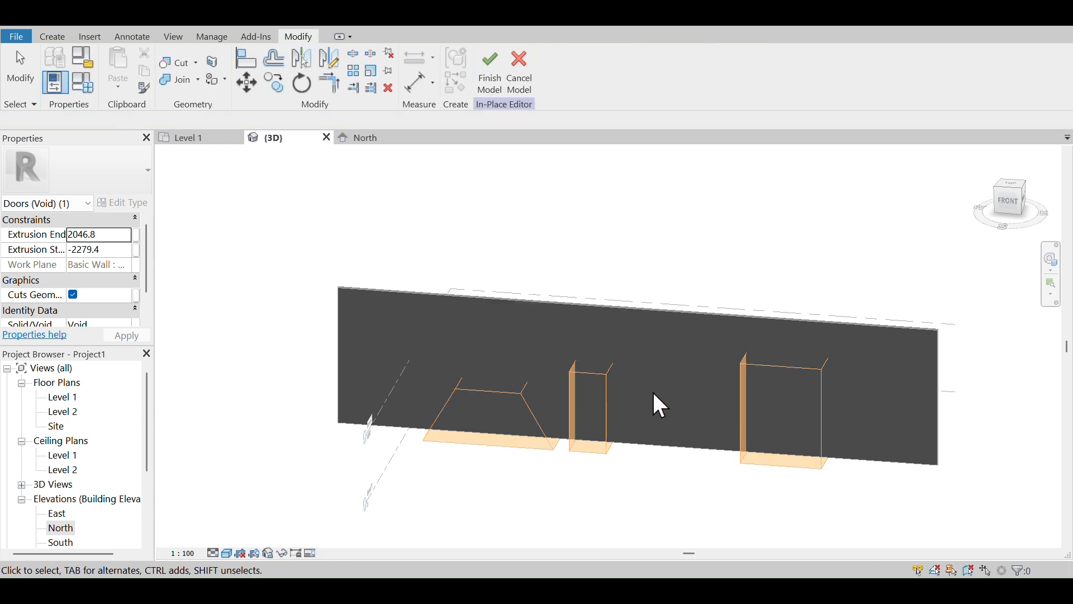
key(Escape)
click(176, 66)
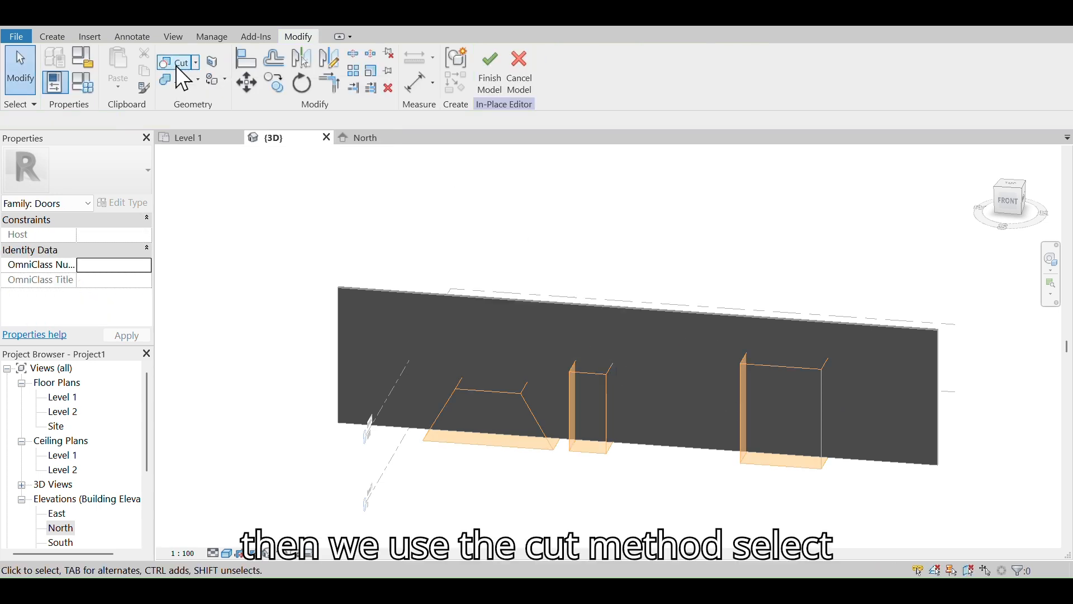
click(412, 301)
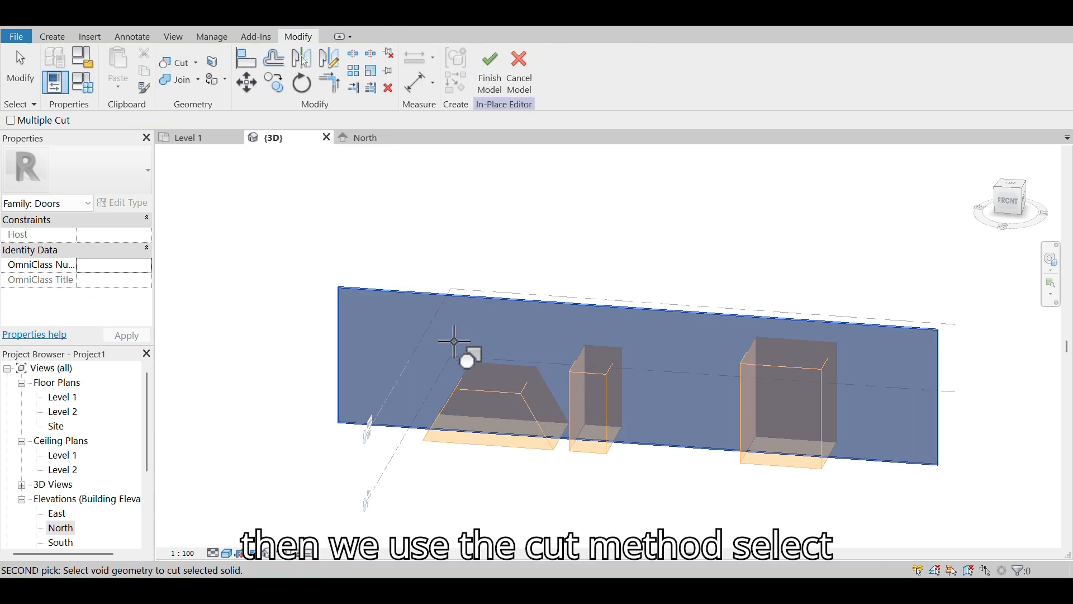
click(476, 390)
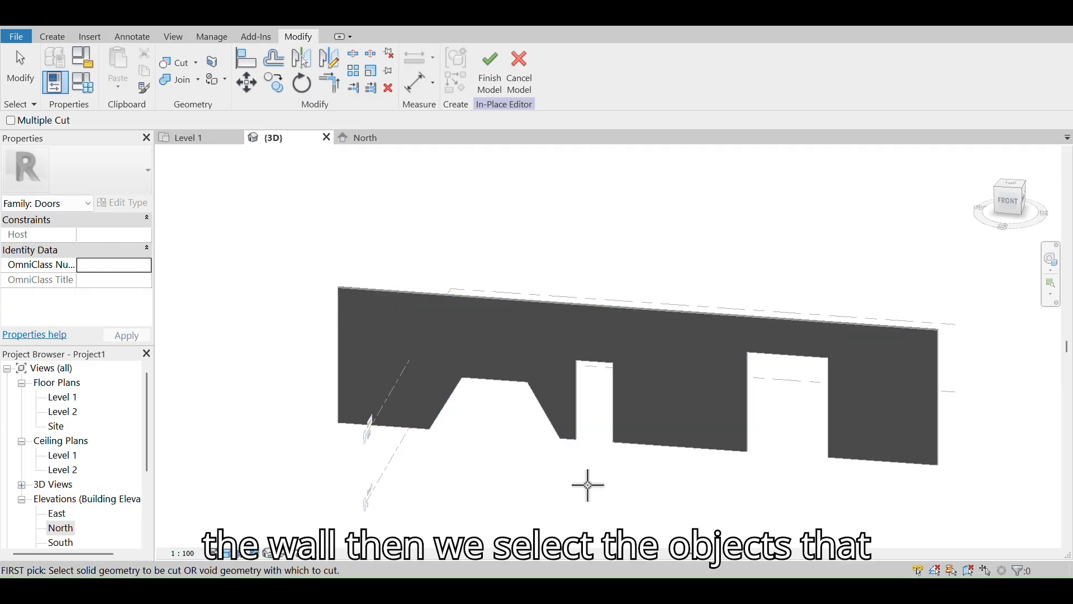
shift+middle_drag(618, 376, 308, 388)
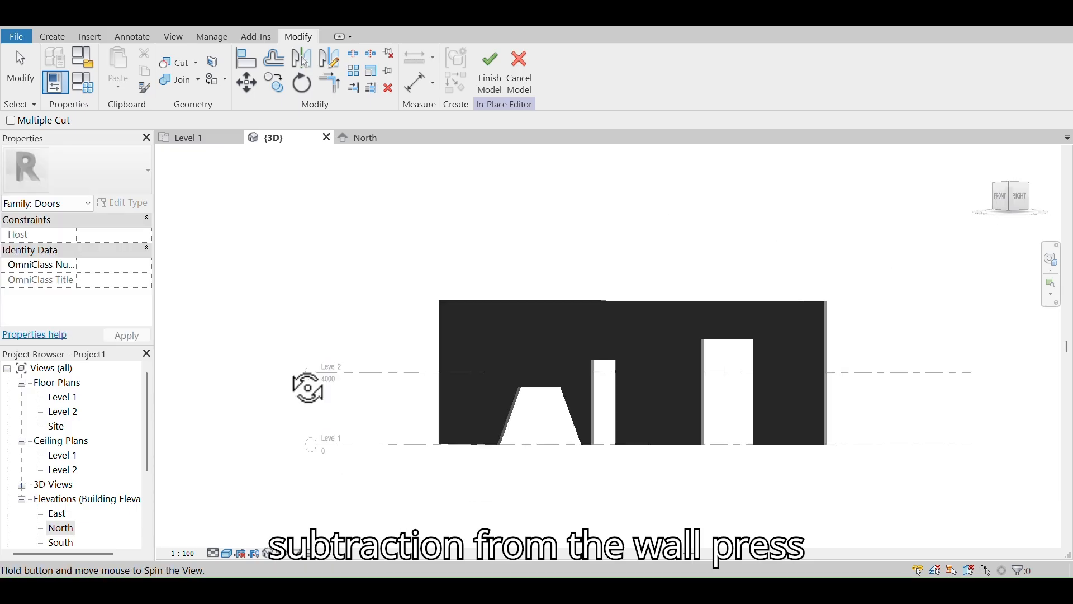
click(490, 78)
shift+middle_drag(480, 377, 492, 402)
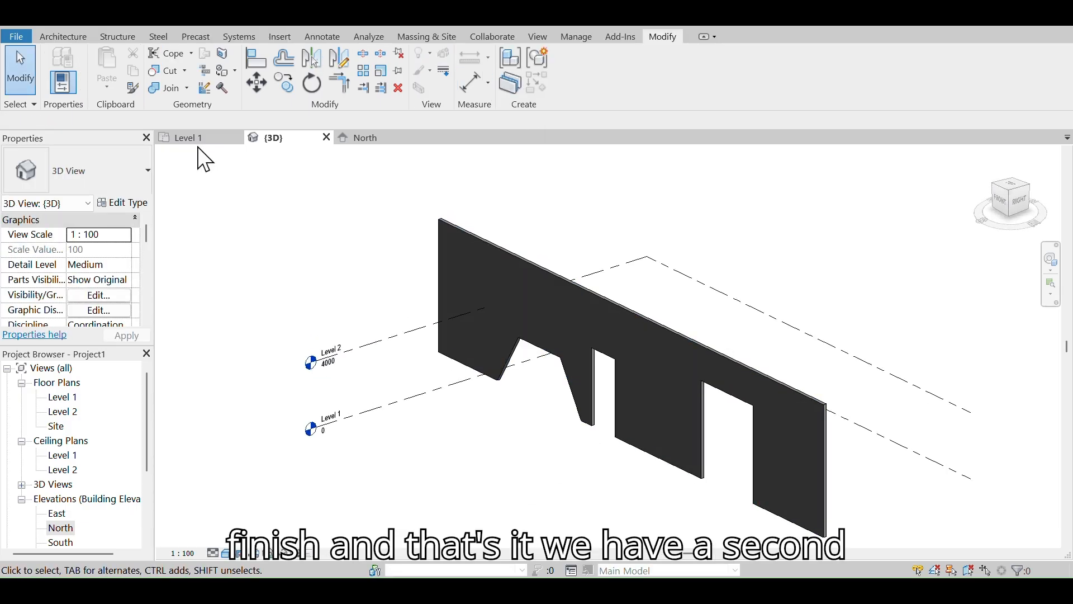
Open the Level 1 floor plan and create an in-place component in the Furniture category named Furniture 1.
click(203, 140)
click(63, 37)
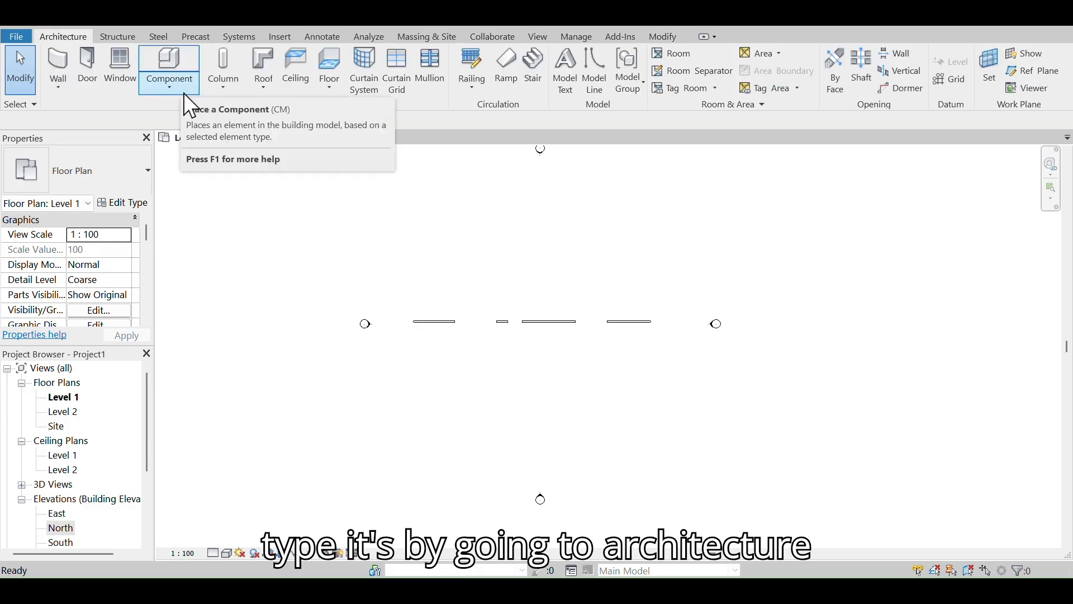
click(170, 84)
click(190, 142)
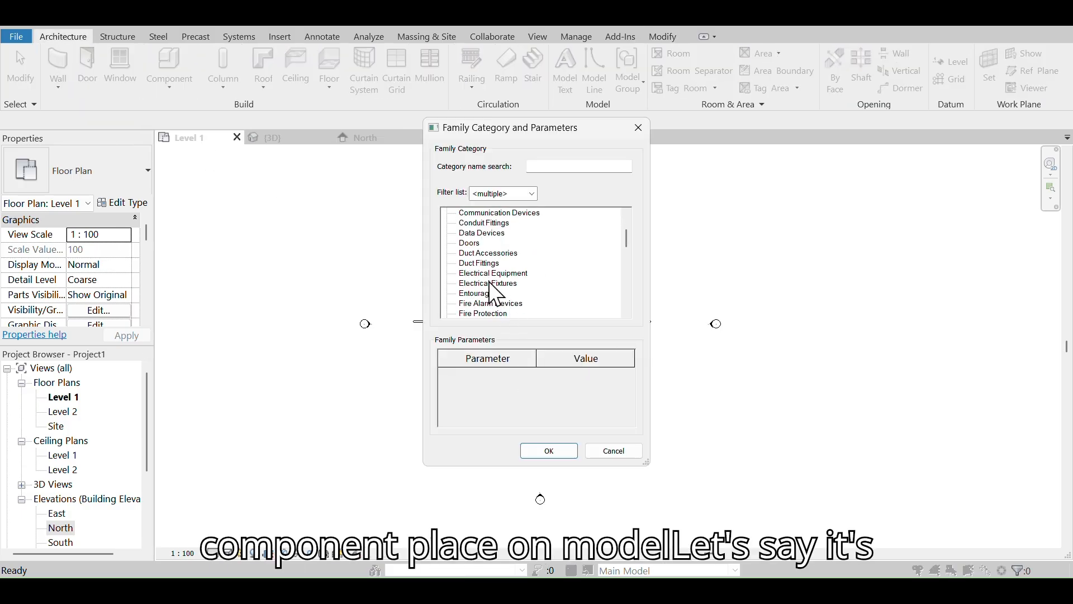
scroll(496, 283, down, 1)
click(550, 451)
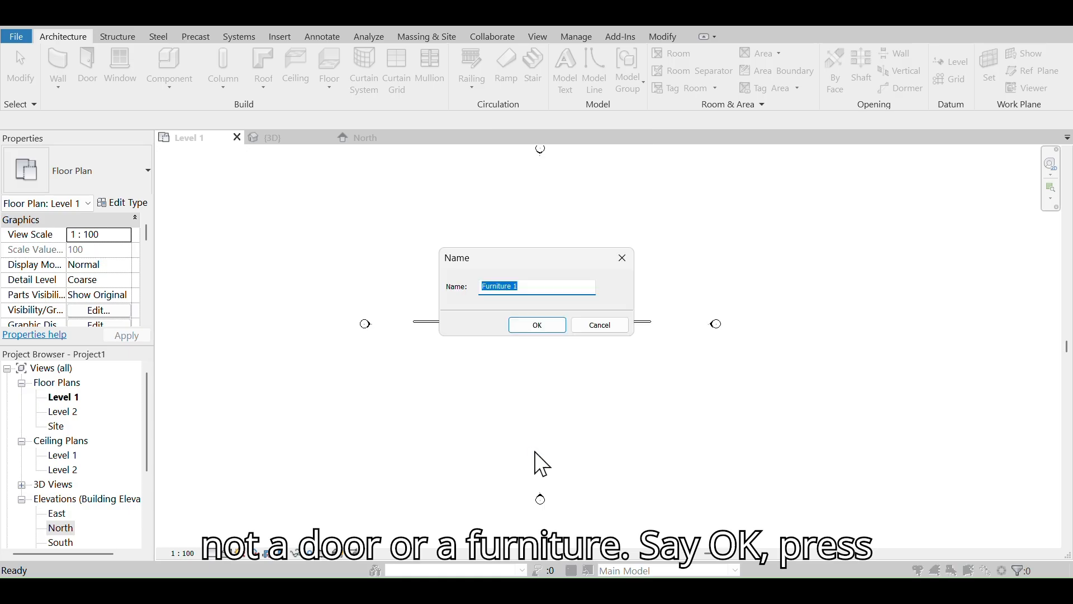
click(539, 323)
Start a solid extrusion and sketch a rectangle 22000 by 10000 mm on the north side of the wall.
click(119, 79)
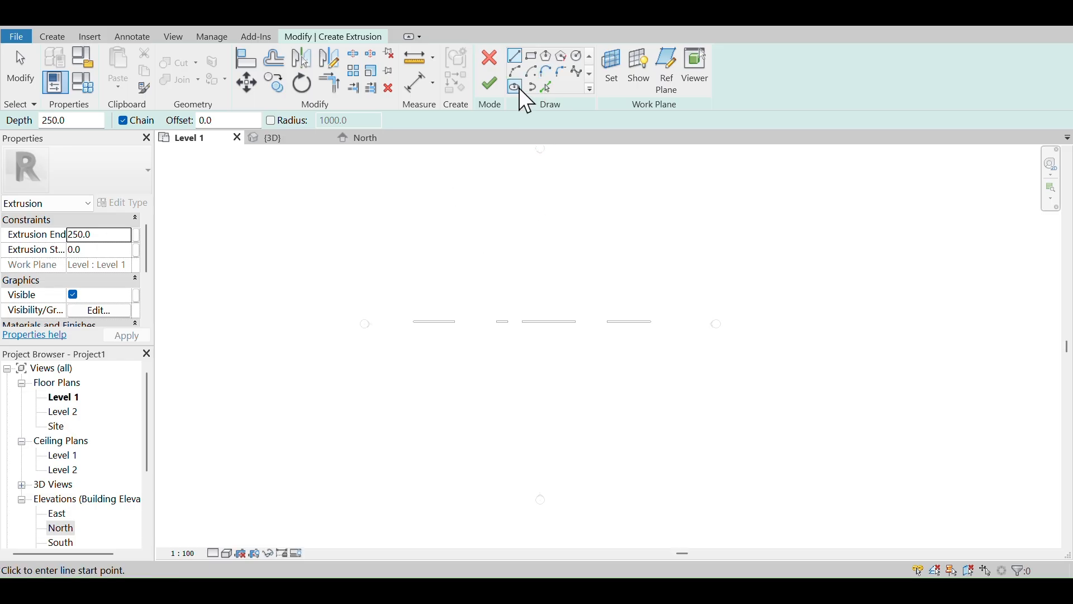
click(532, 56)
click(455, 221)
click(609, 291)
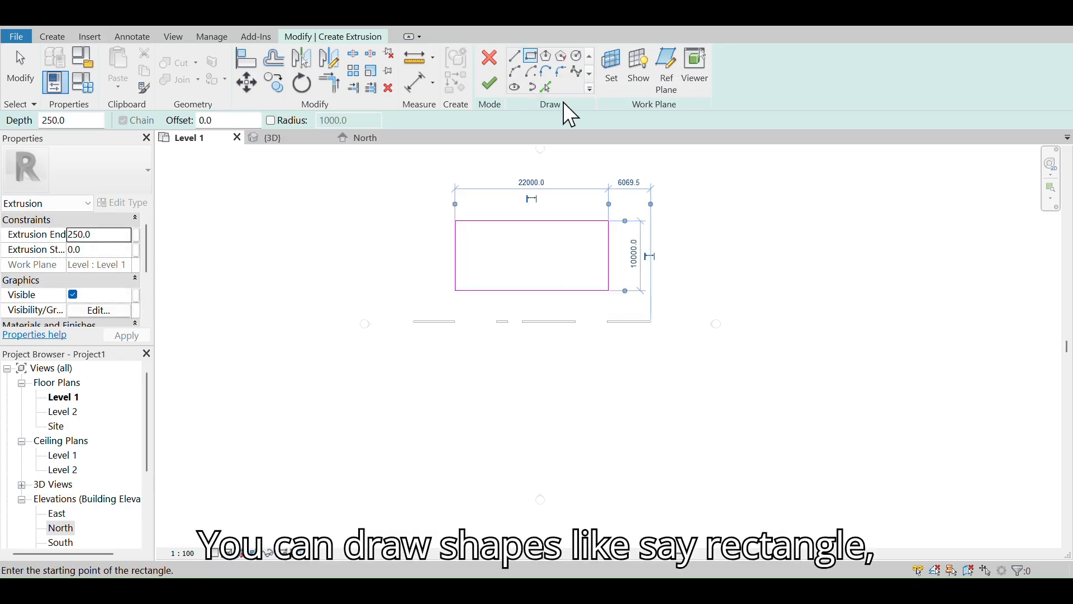
Sketch an inscribed hexagon of about 2000 mm radius and a circumscribed one of about 3000 mm inside the rectangle, and finish the extrusion.
click(547, 56)
click(471, 238)
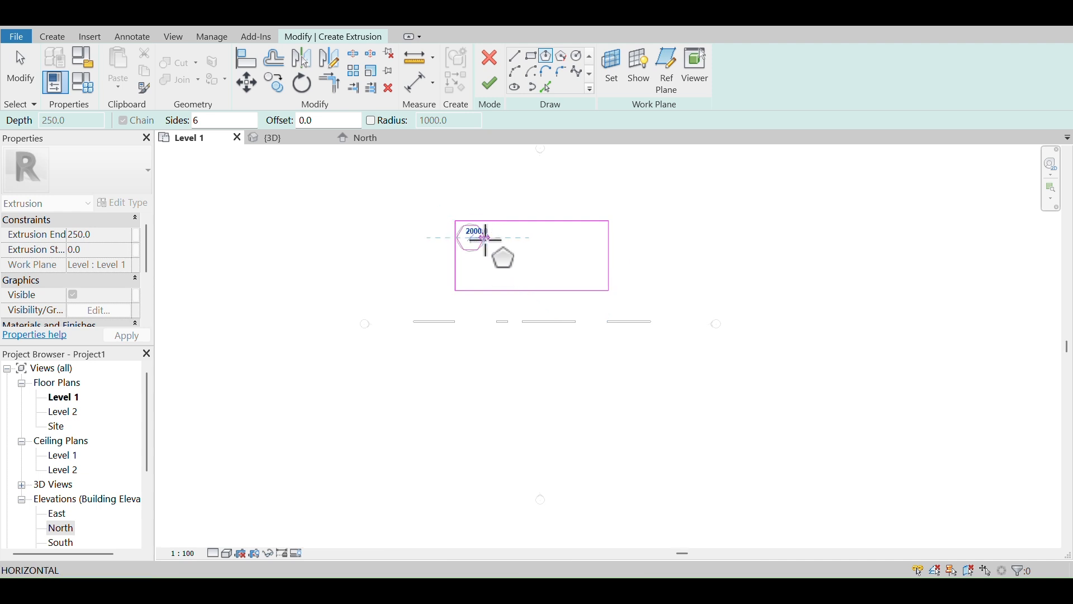
click(483, 238)
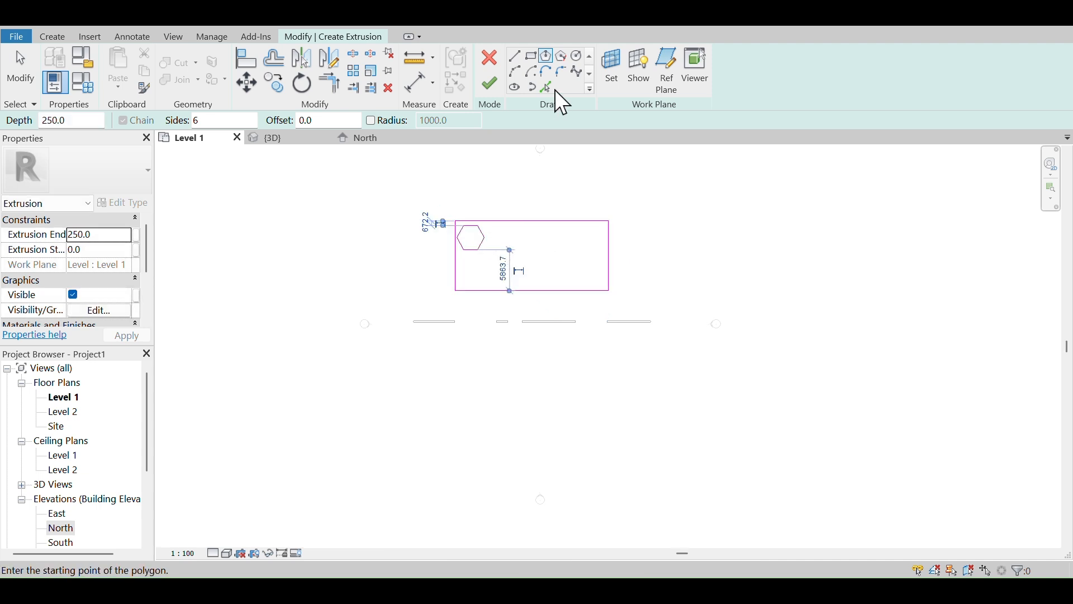
click(561, 55)
click(516, 250)
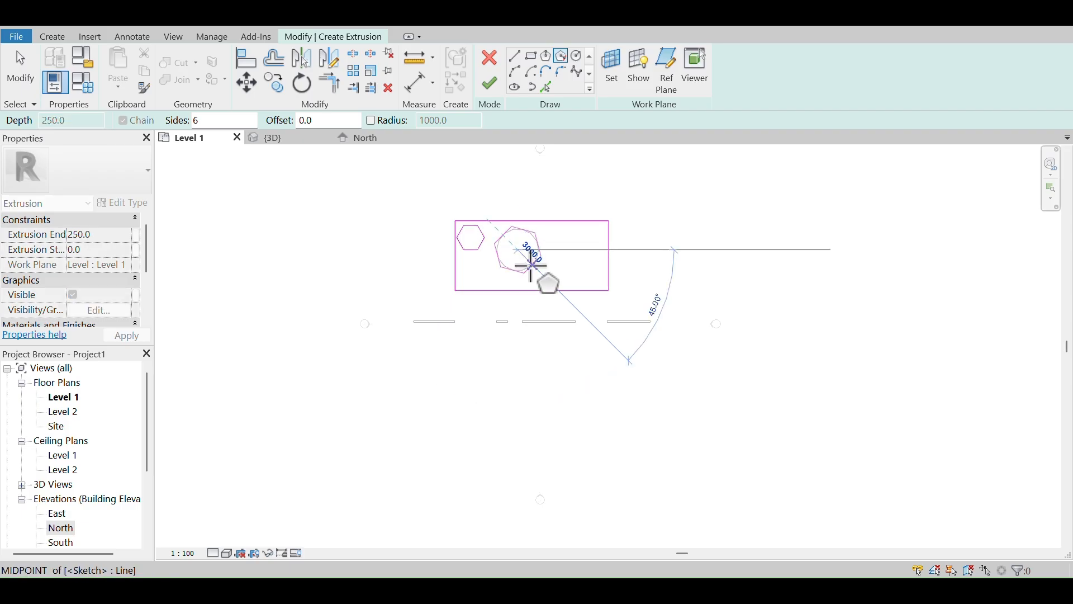
click(531, 265)
click(489, 87)
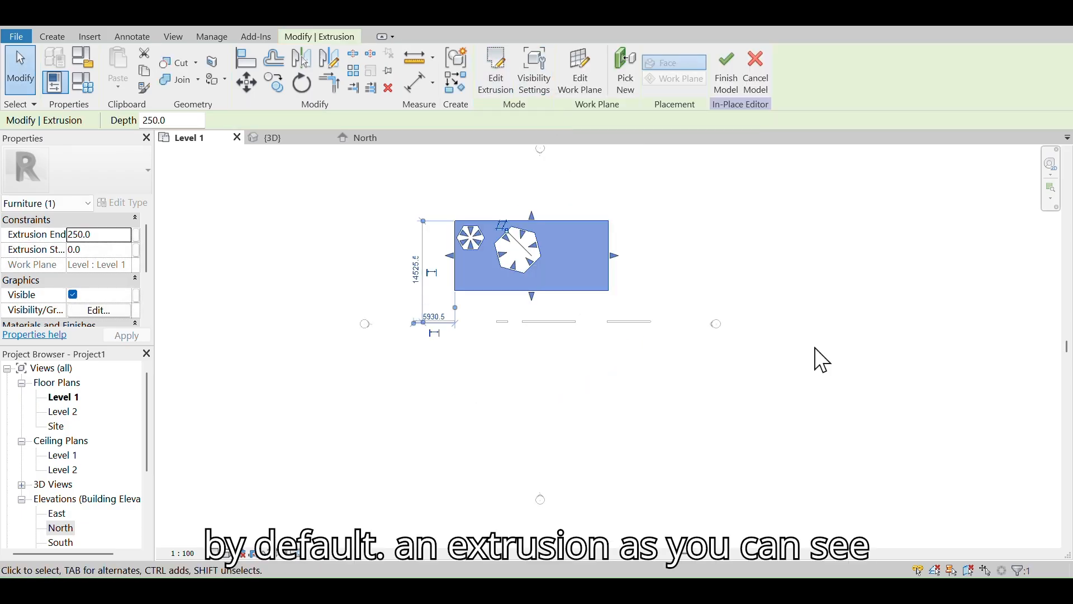
Open the {3D} view and move one edge of the slab's larger hexagonal opening inward.
click(280, 140)
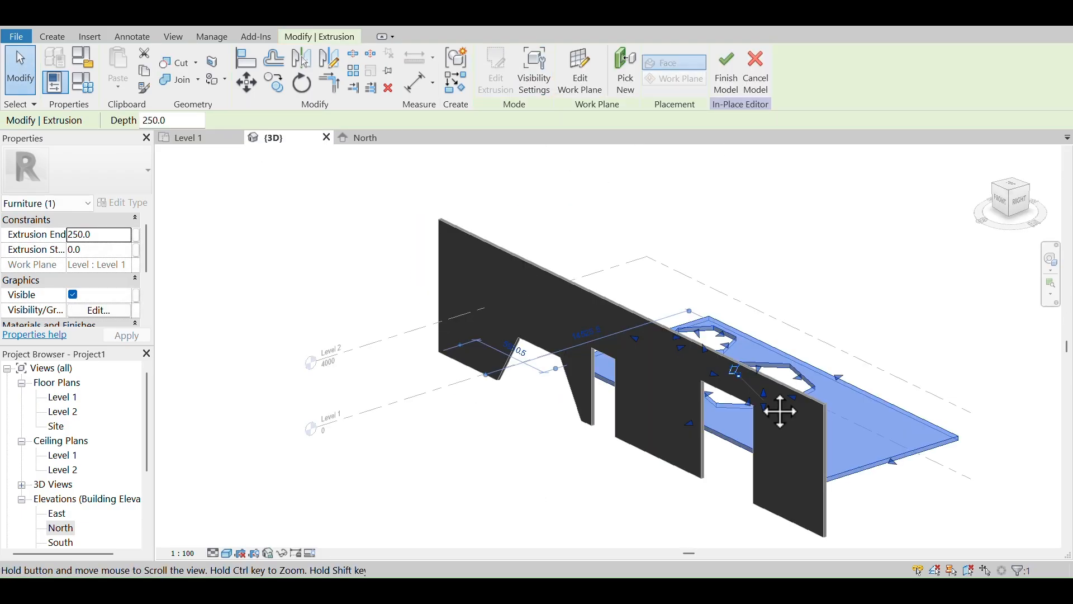
shift+middle_drag(779, 408, 476, 313)
scroll(470, 302, up, 5)
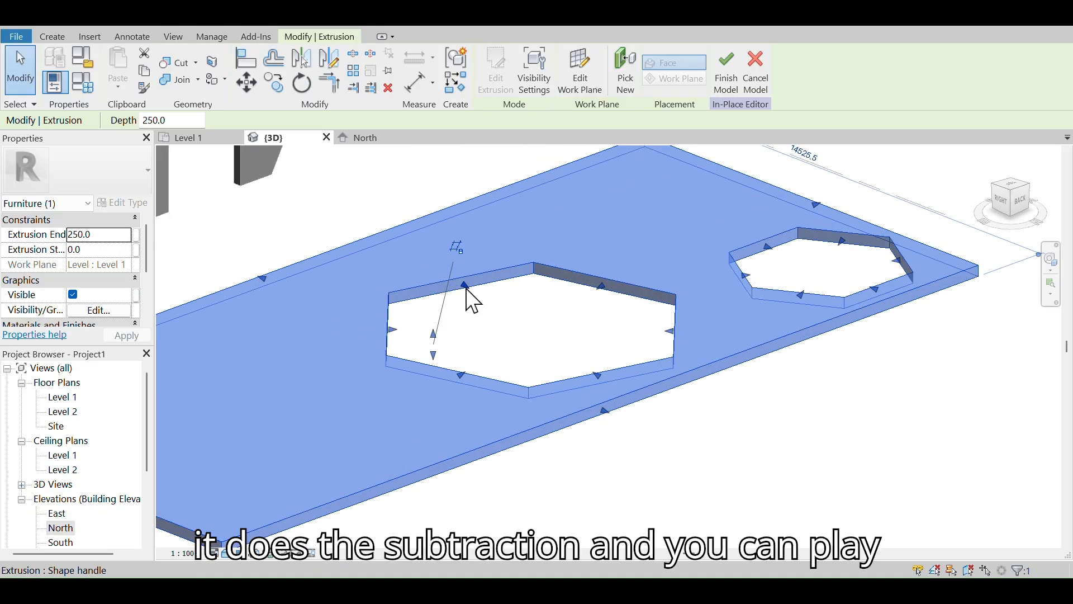
drag(467, 291, 495, 361)
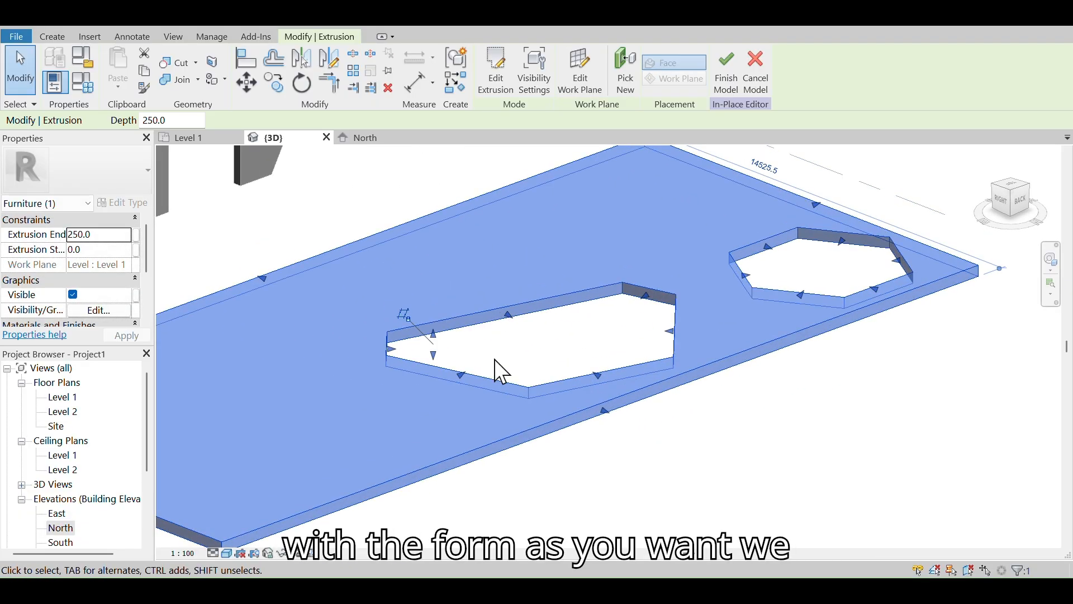
Set the slab's Extrusion End to 2500 mm and inspect the openings in the thickened solid.
click(78, 234)
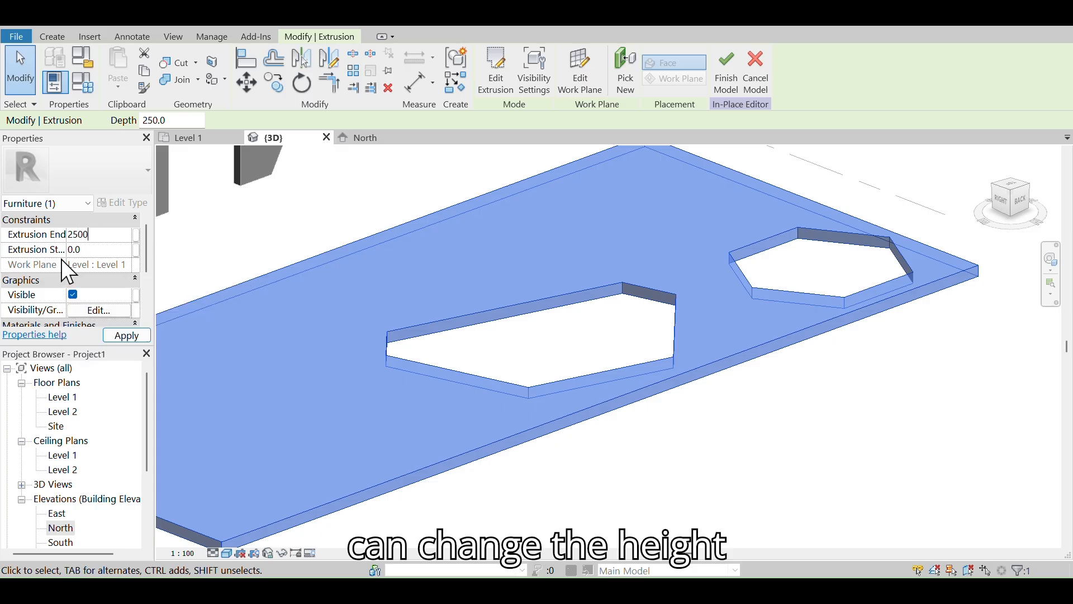
scroll(688, 257, down, 2)
key(Escape)
shift+middle_drag(581, 277, 459, 436)
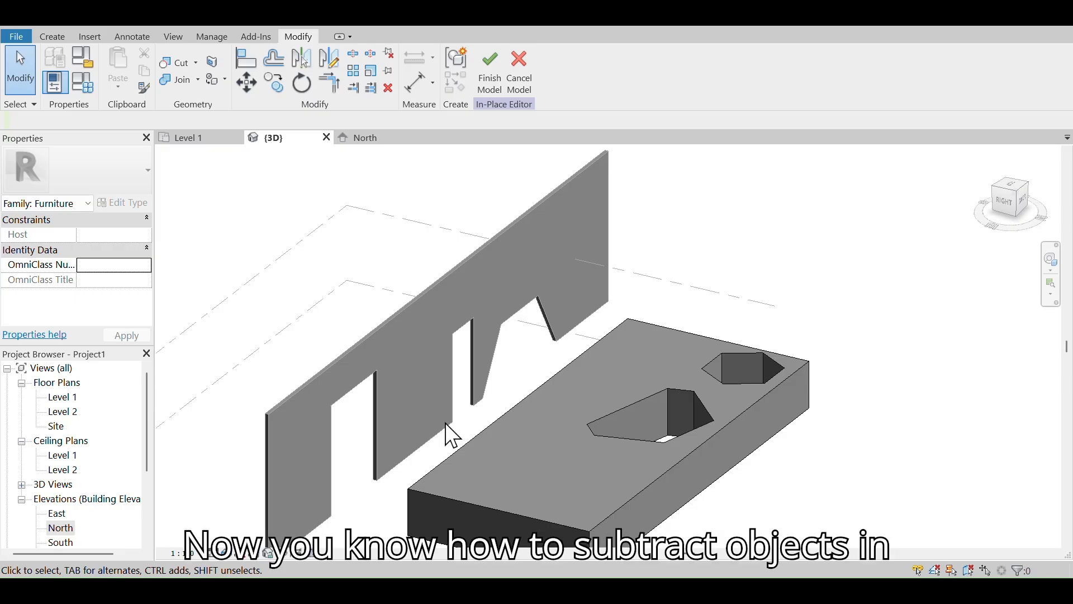